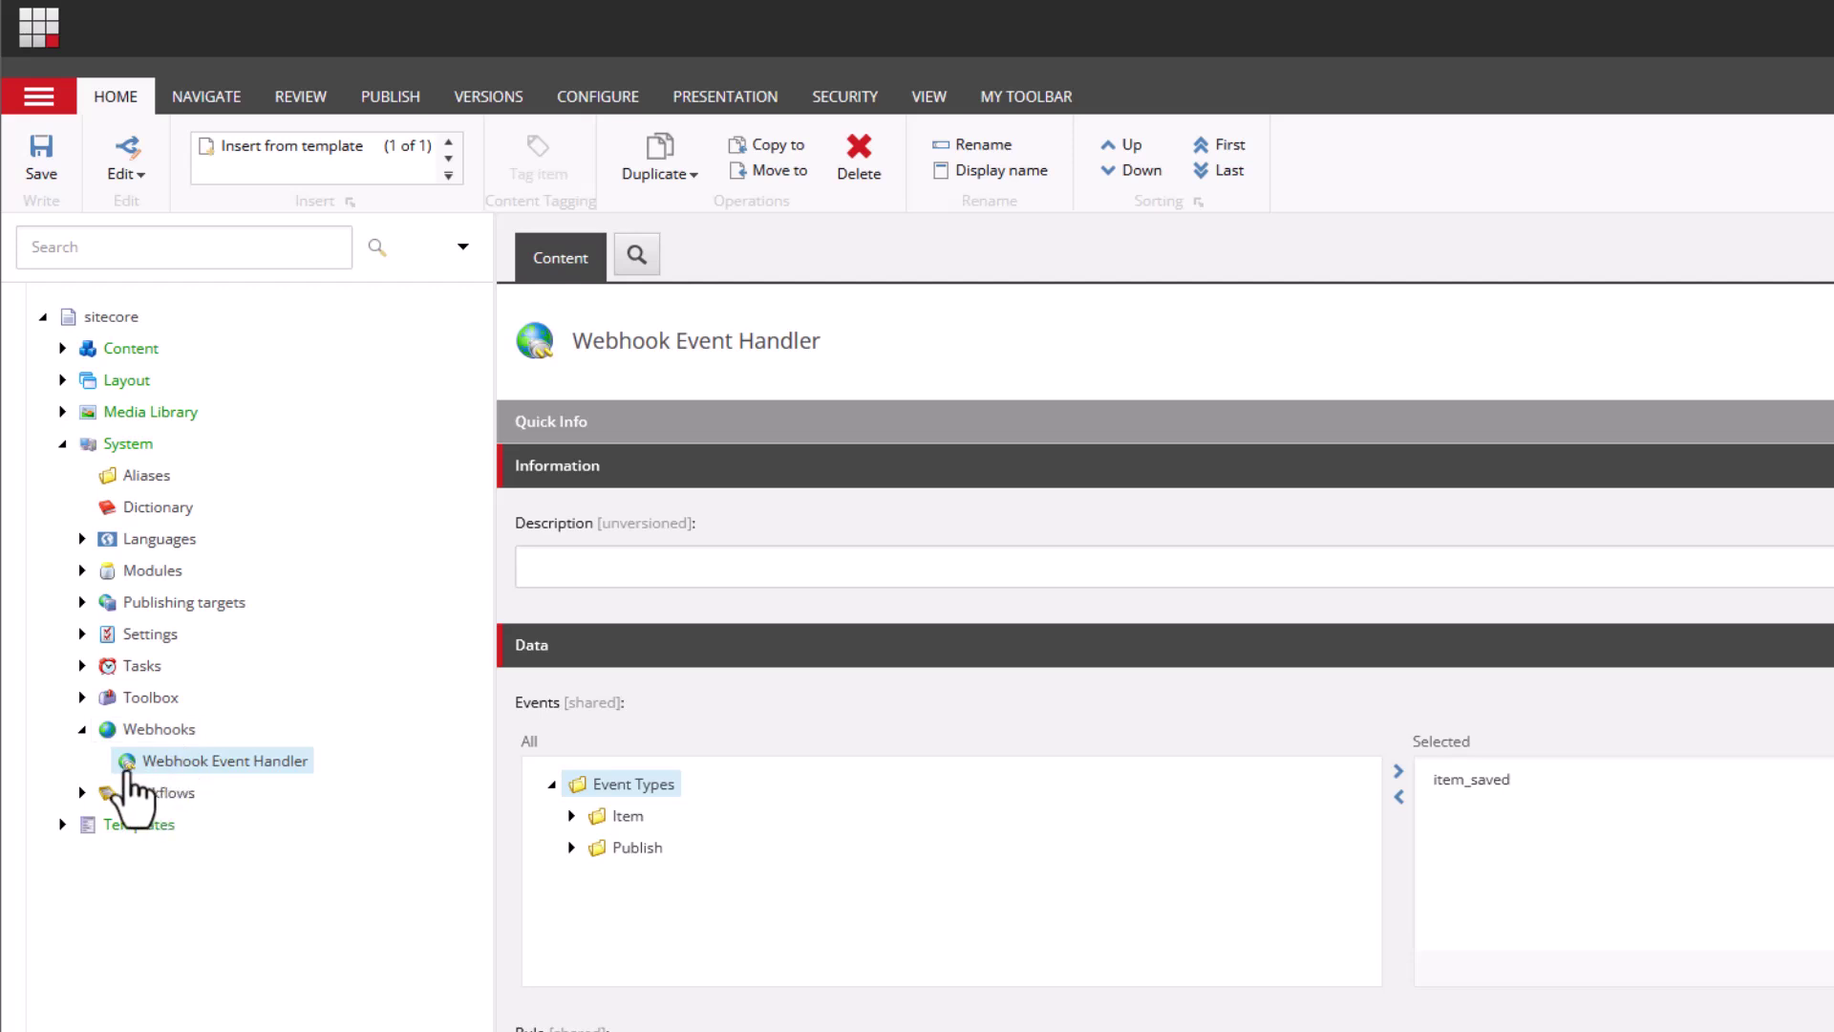
pyautogui.rightClick(161, 761)
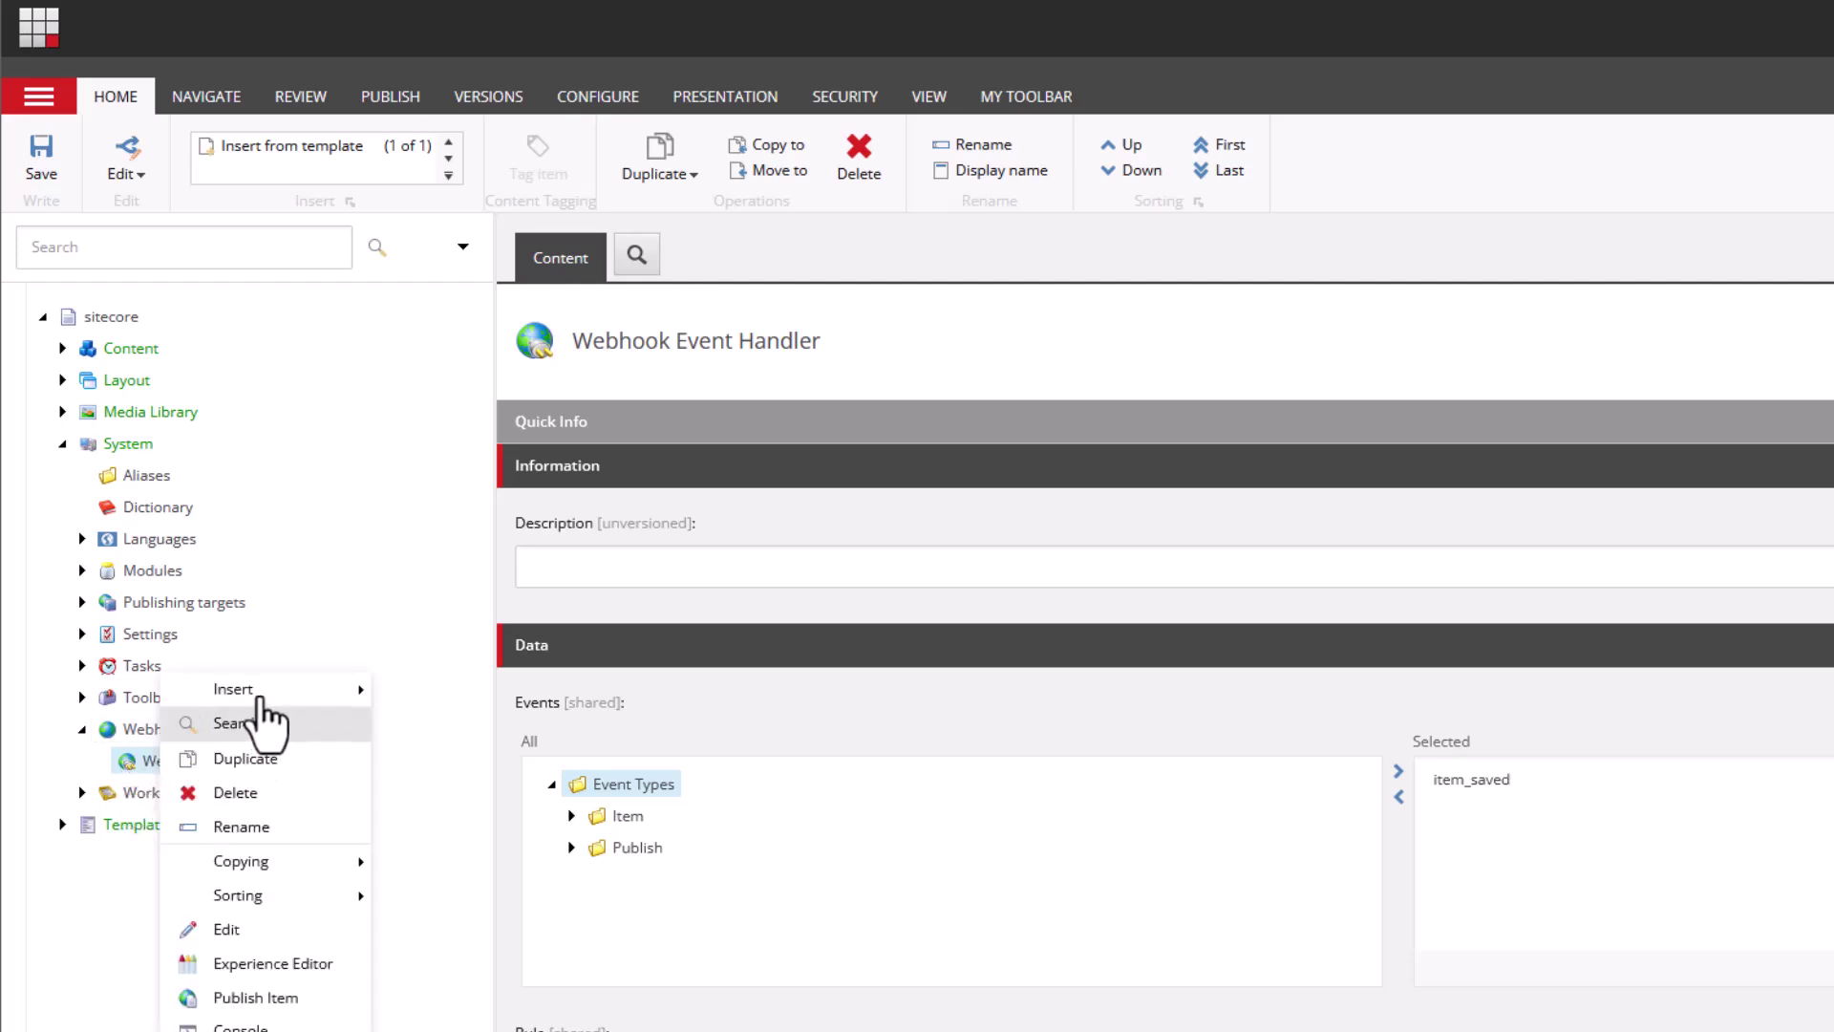
pyautogui.moveTo(287, 689)
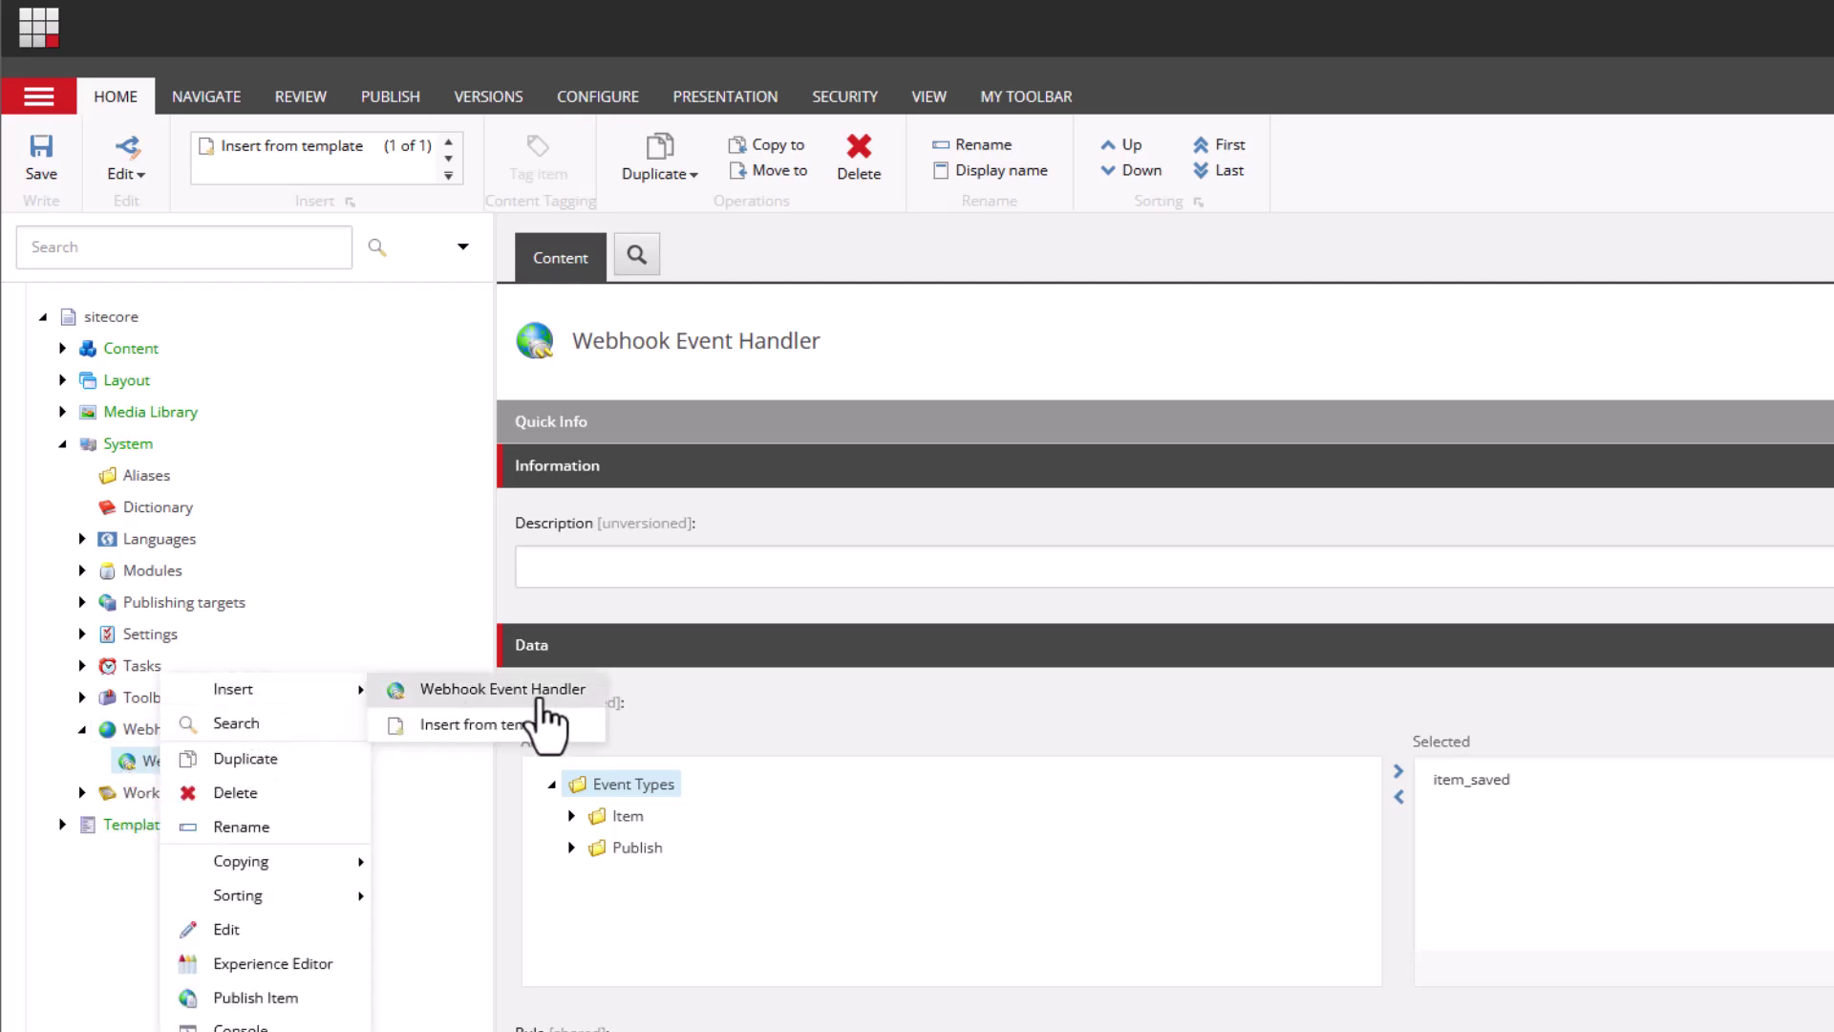
pyautogui.click(640, 612)
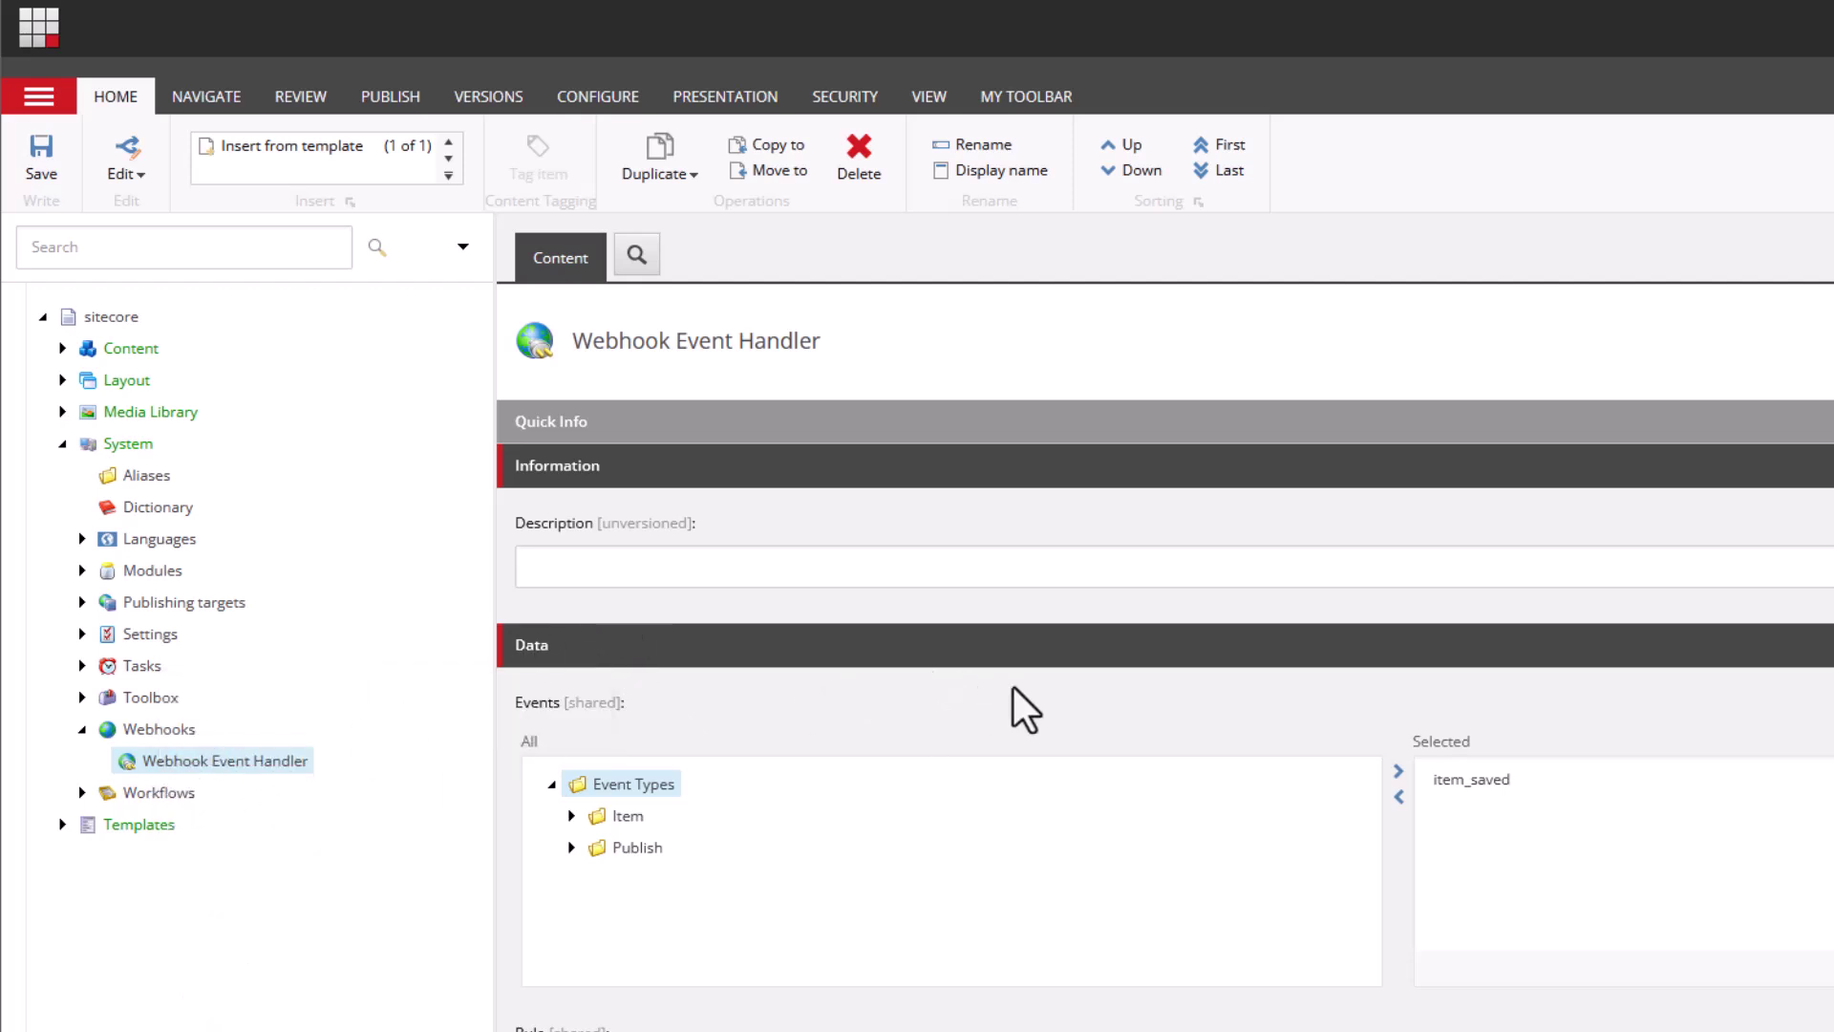
pyautogui.scroll(-3, 790, 840)
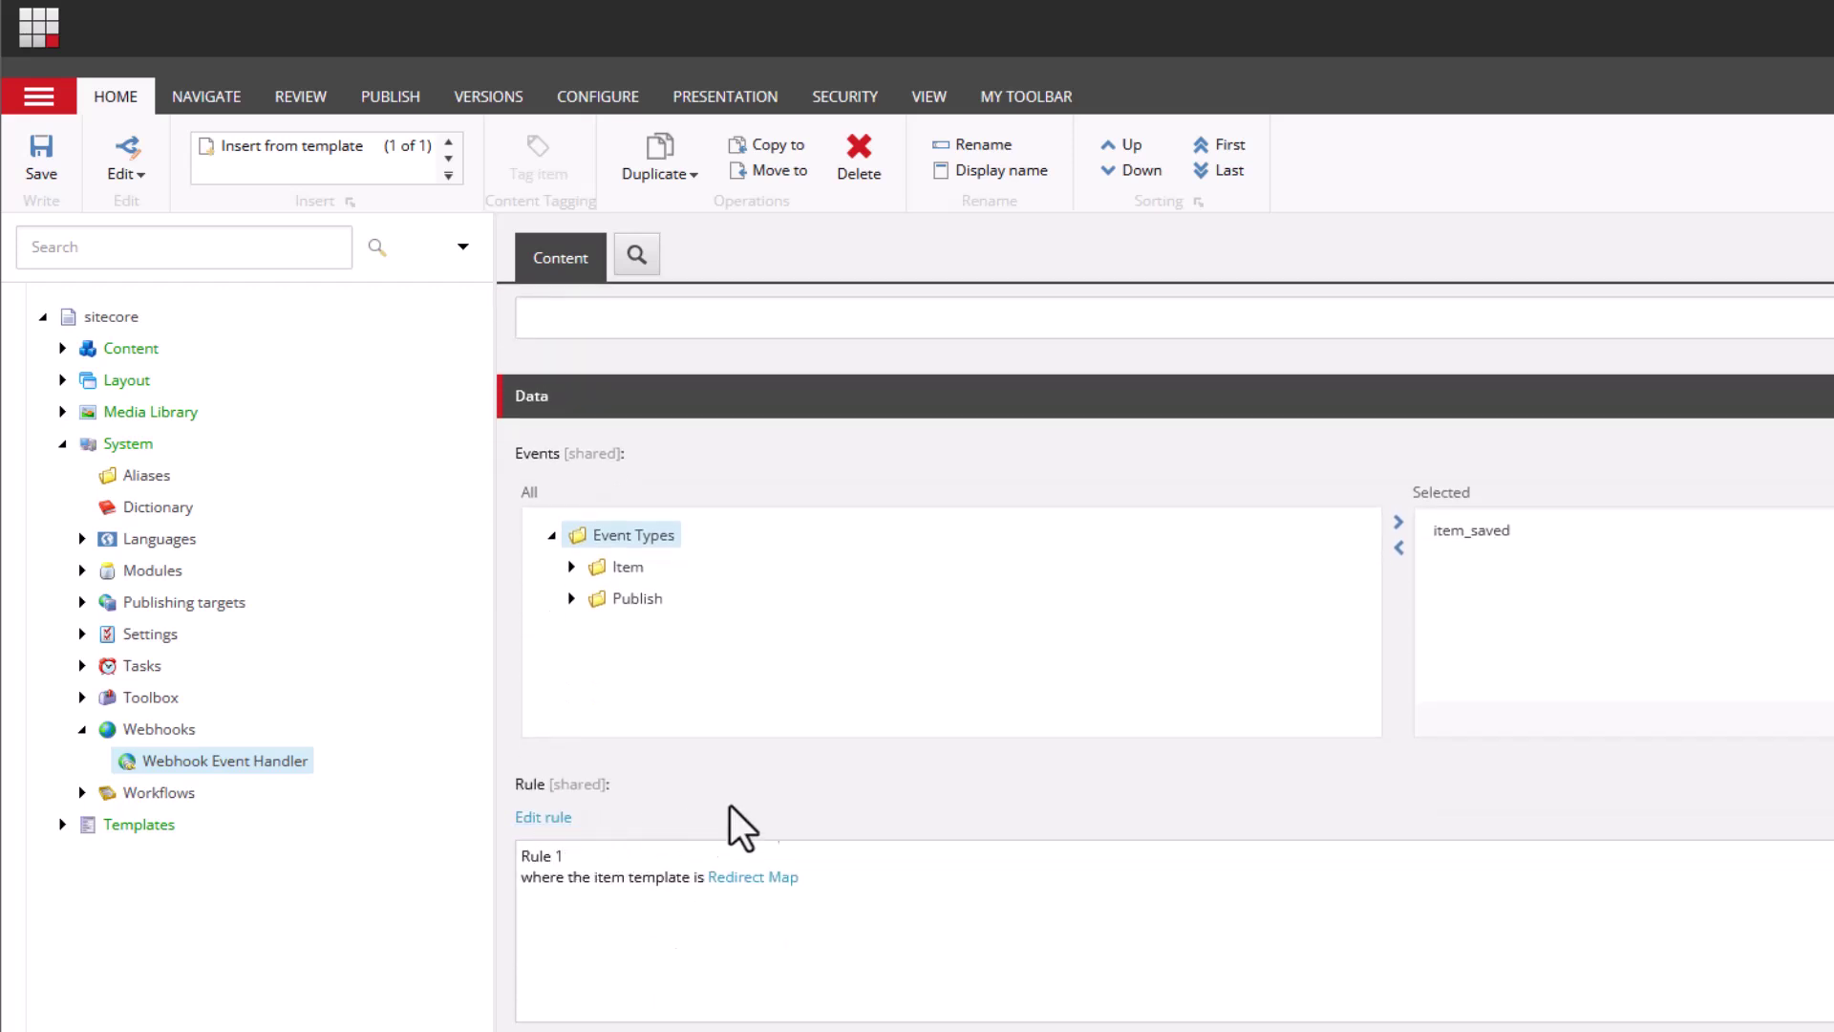
pyautogui.click(573, 566)
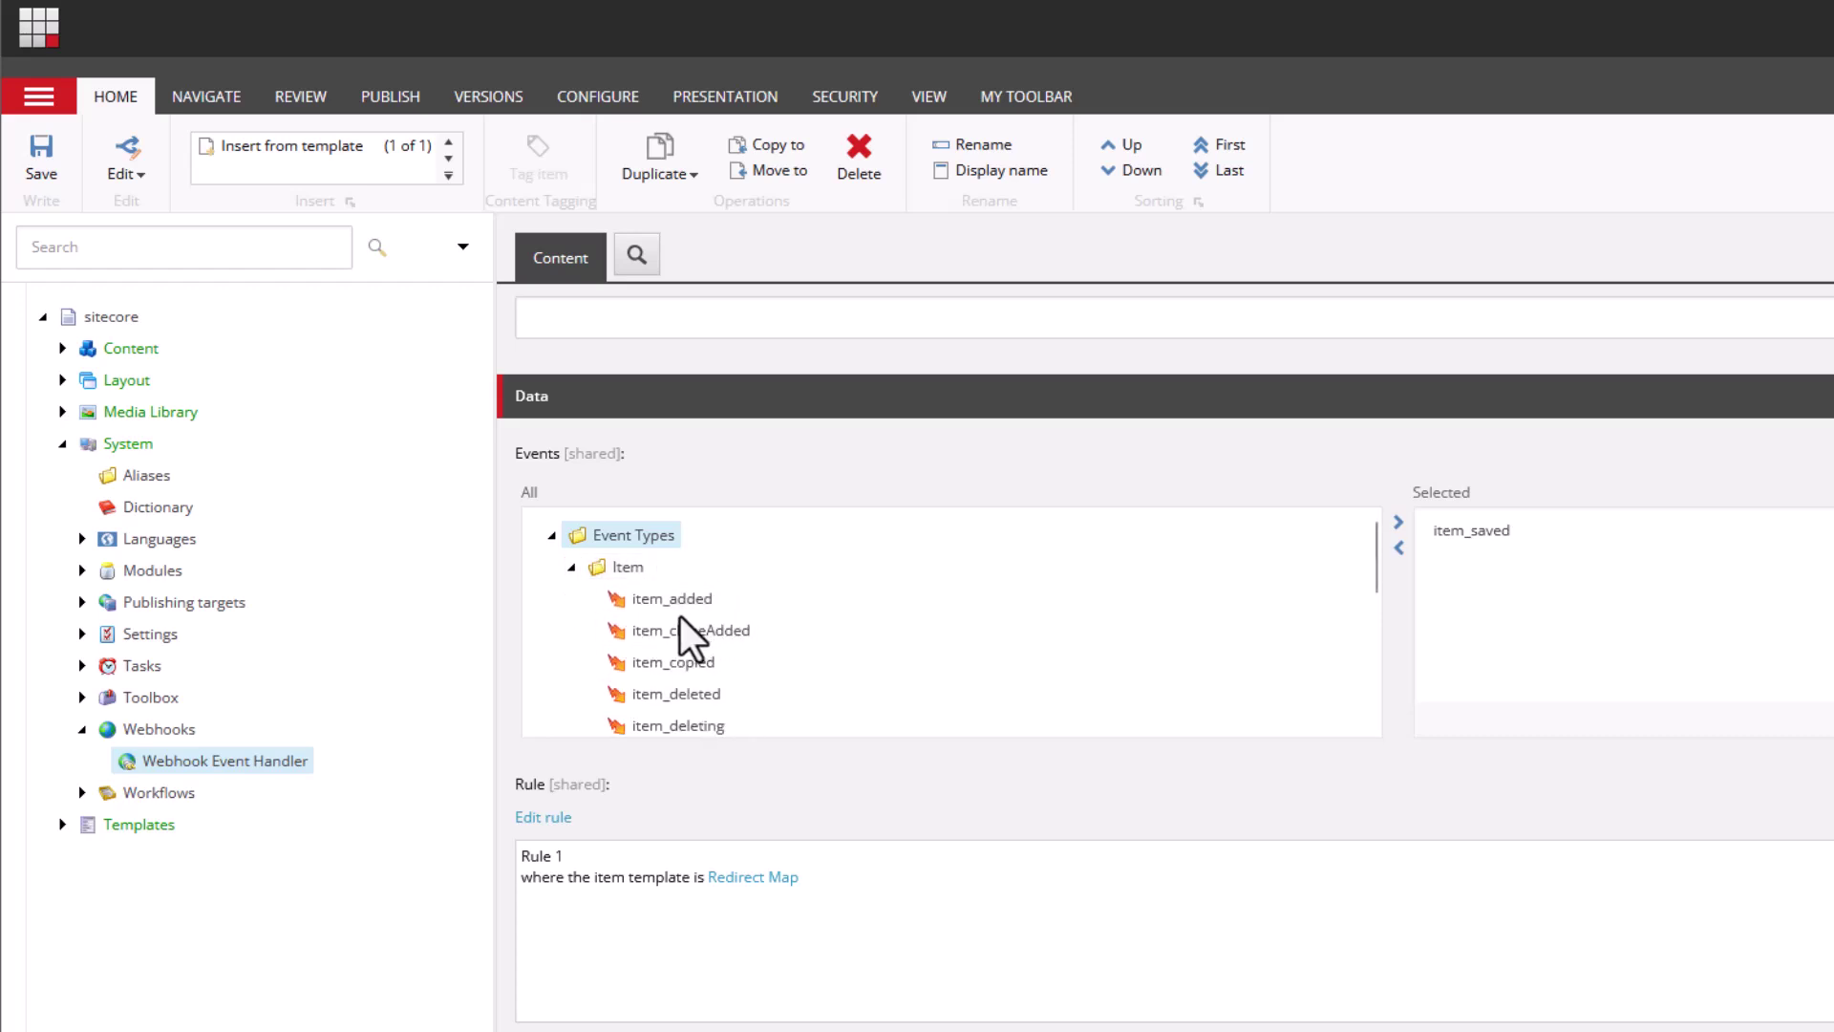
pyautogui.scroll(-5, 735, 697)
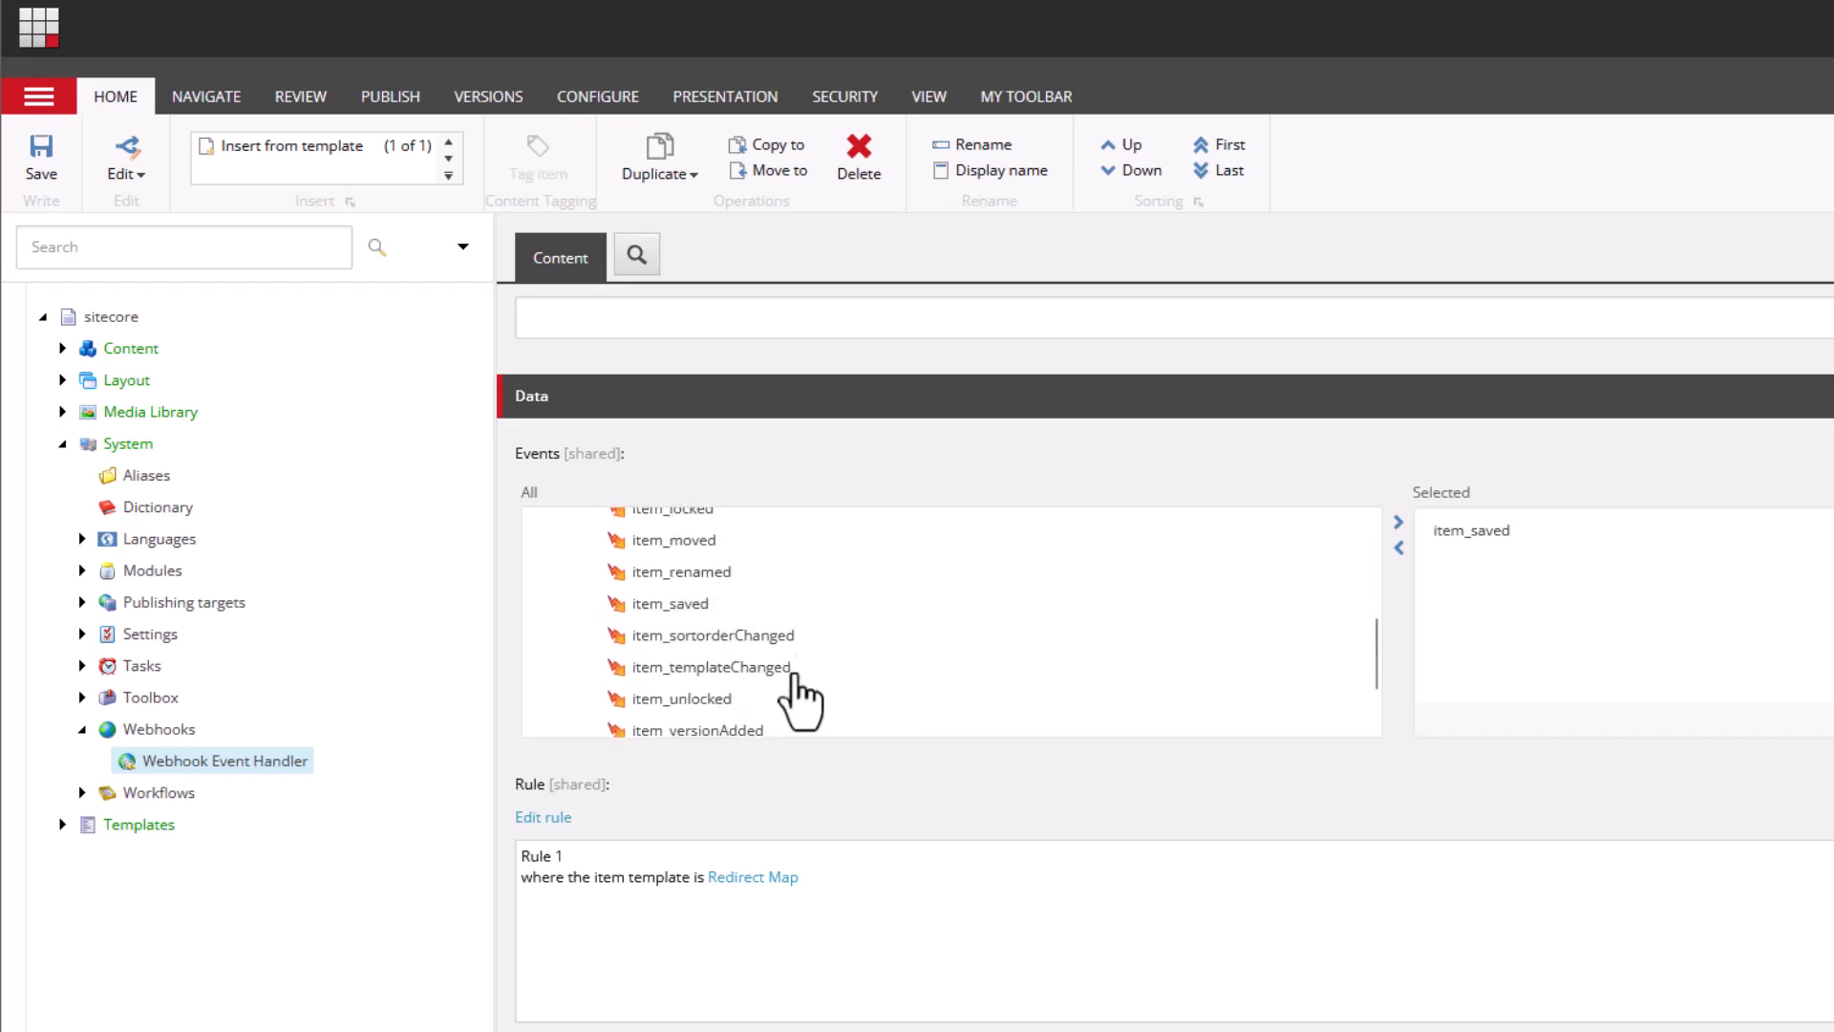
pyautogui.scroll(-3, 744, 695)
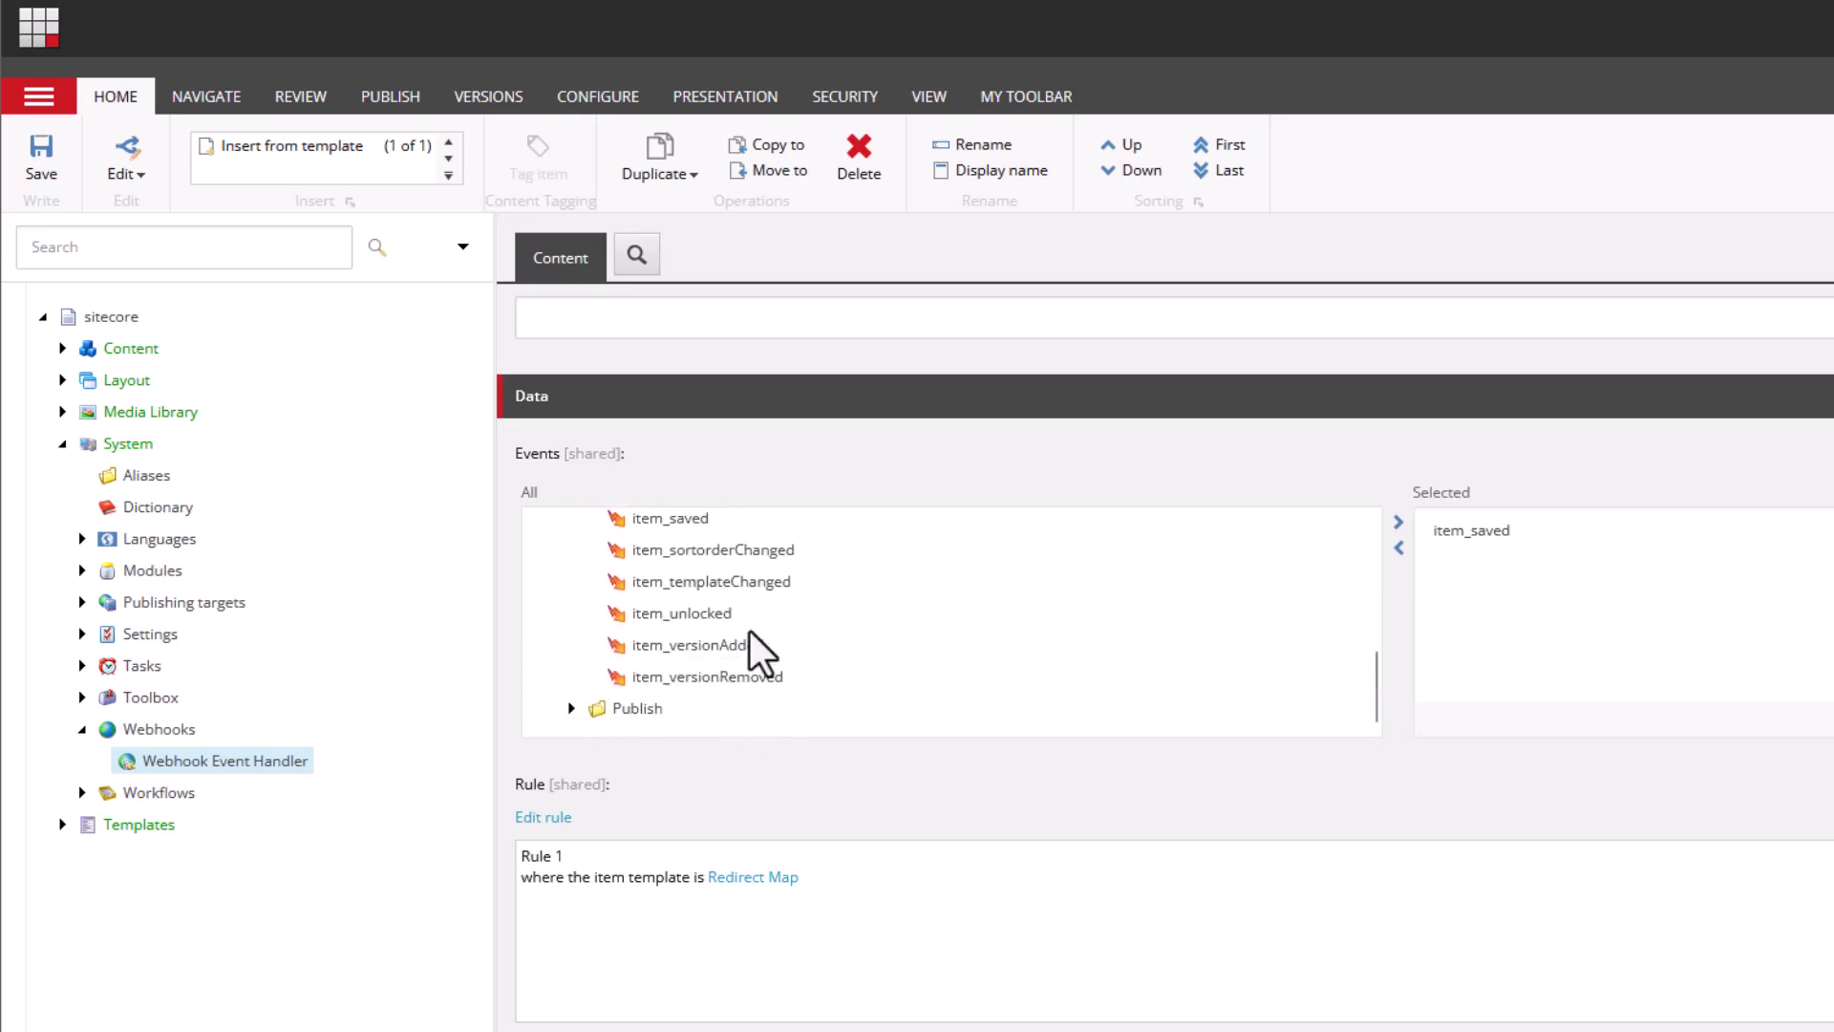
pyautogui.scroll(-1, 643, 717)
pyautogui.click(573, 585)
pyautogui.scroll(-2, 705, 581)
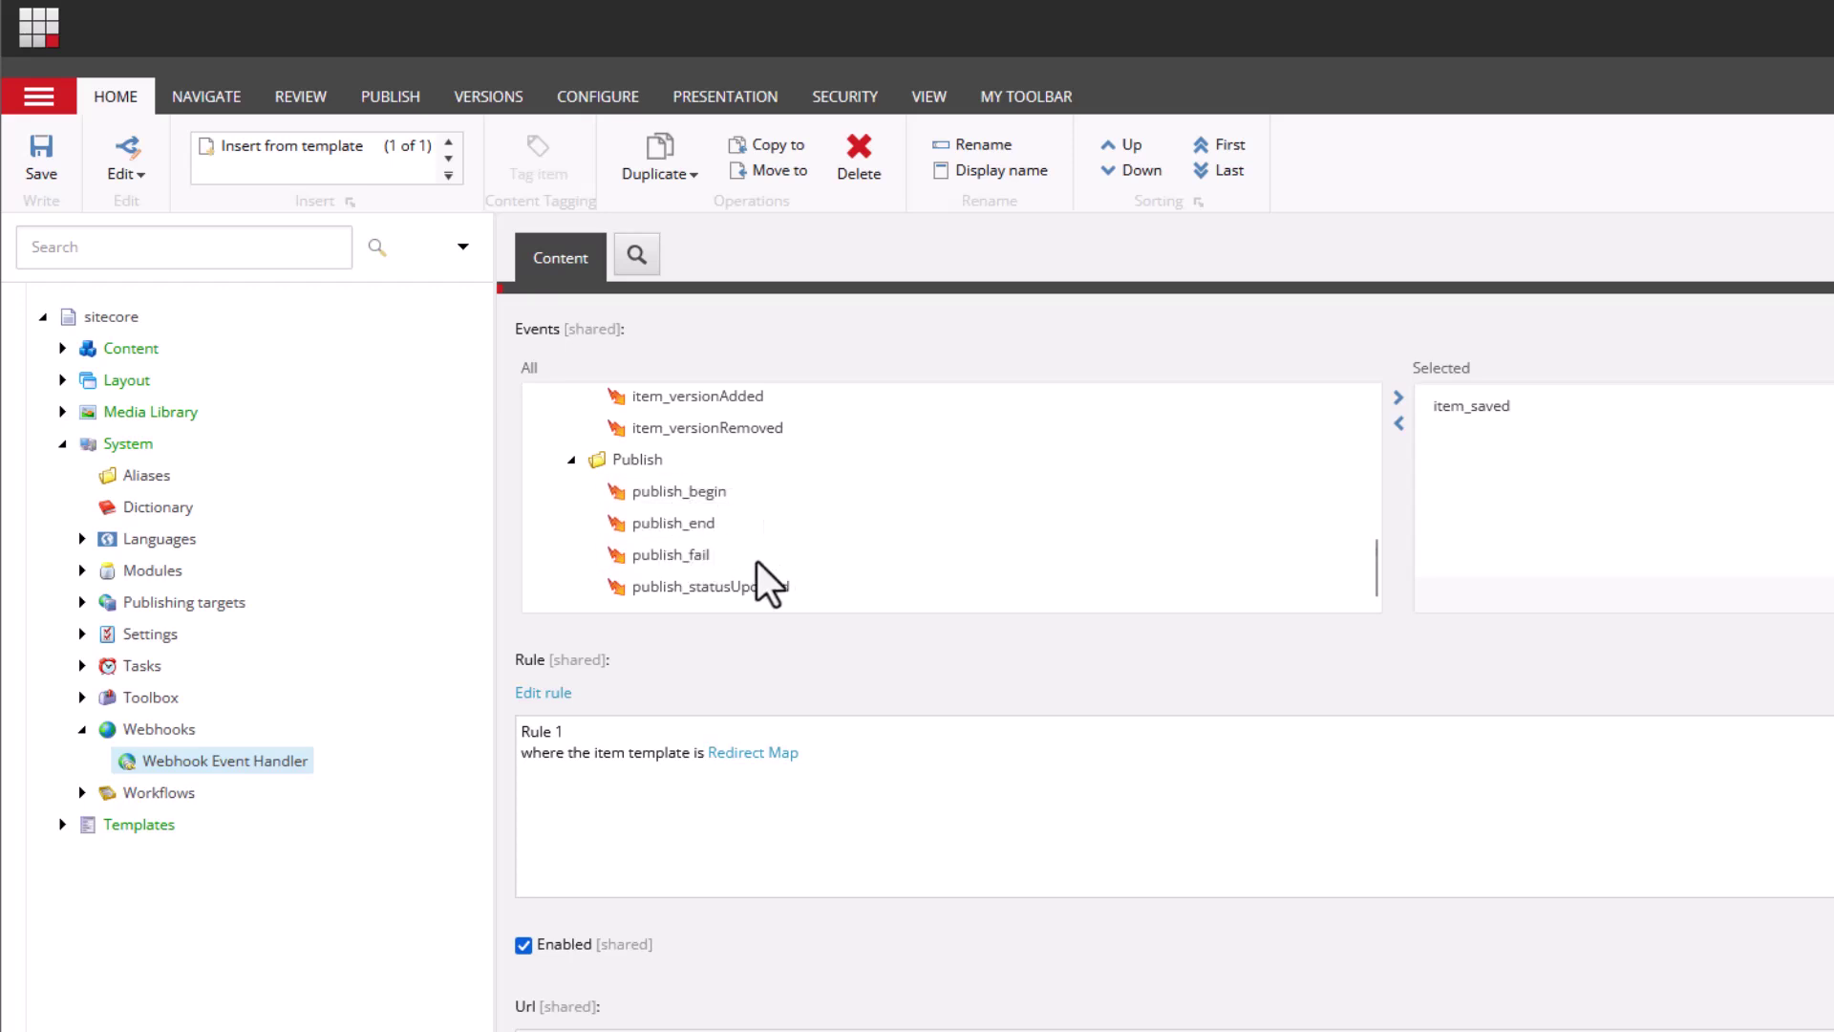
pyautogui.click(571, 459)
pyautogui.scroll(1, 573, 472)
pyautogui.scroll(5, 573, 472)
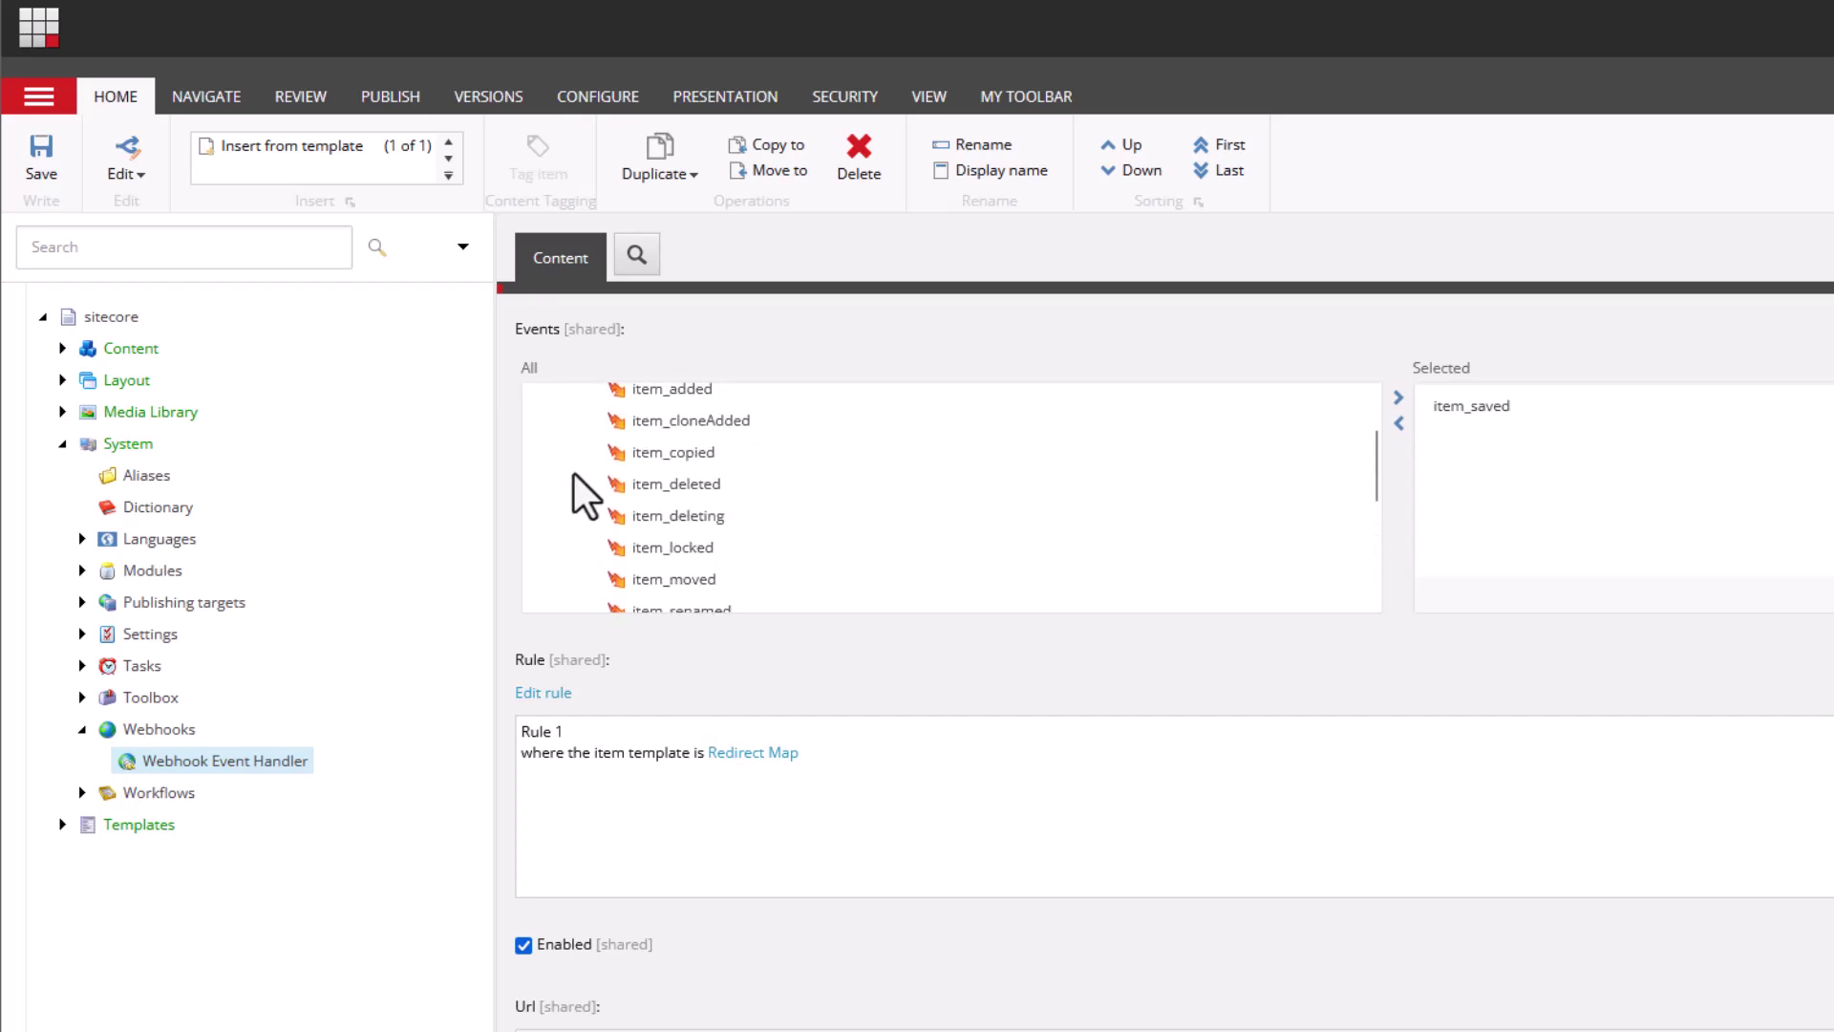
pyautogui.click(572, 443)
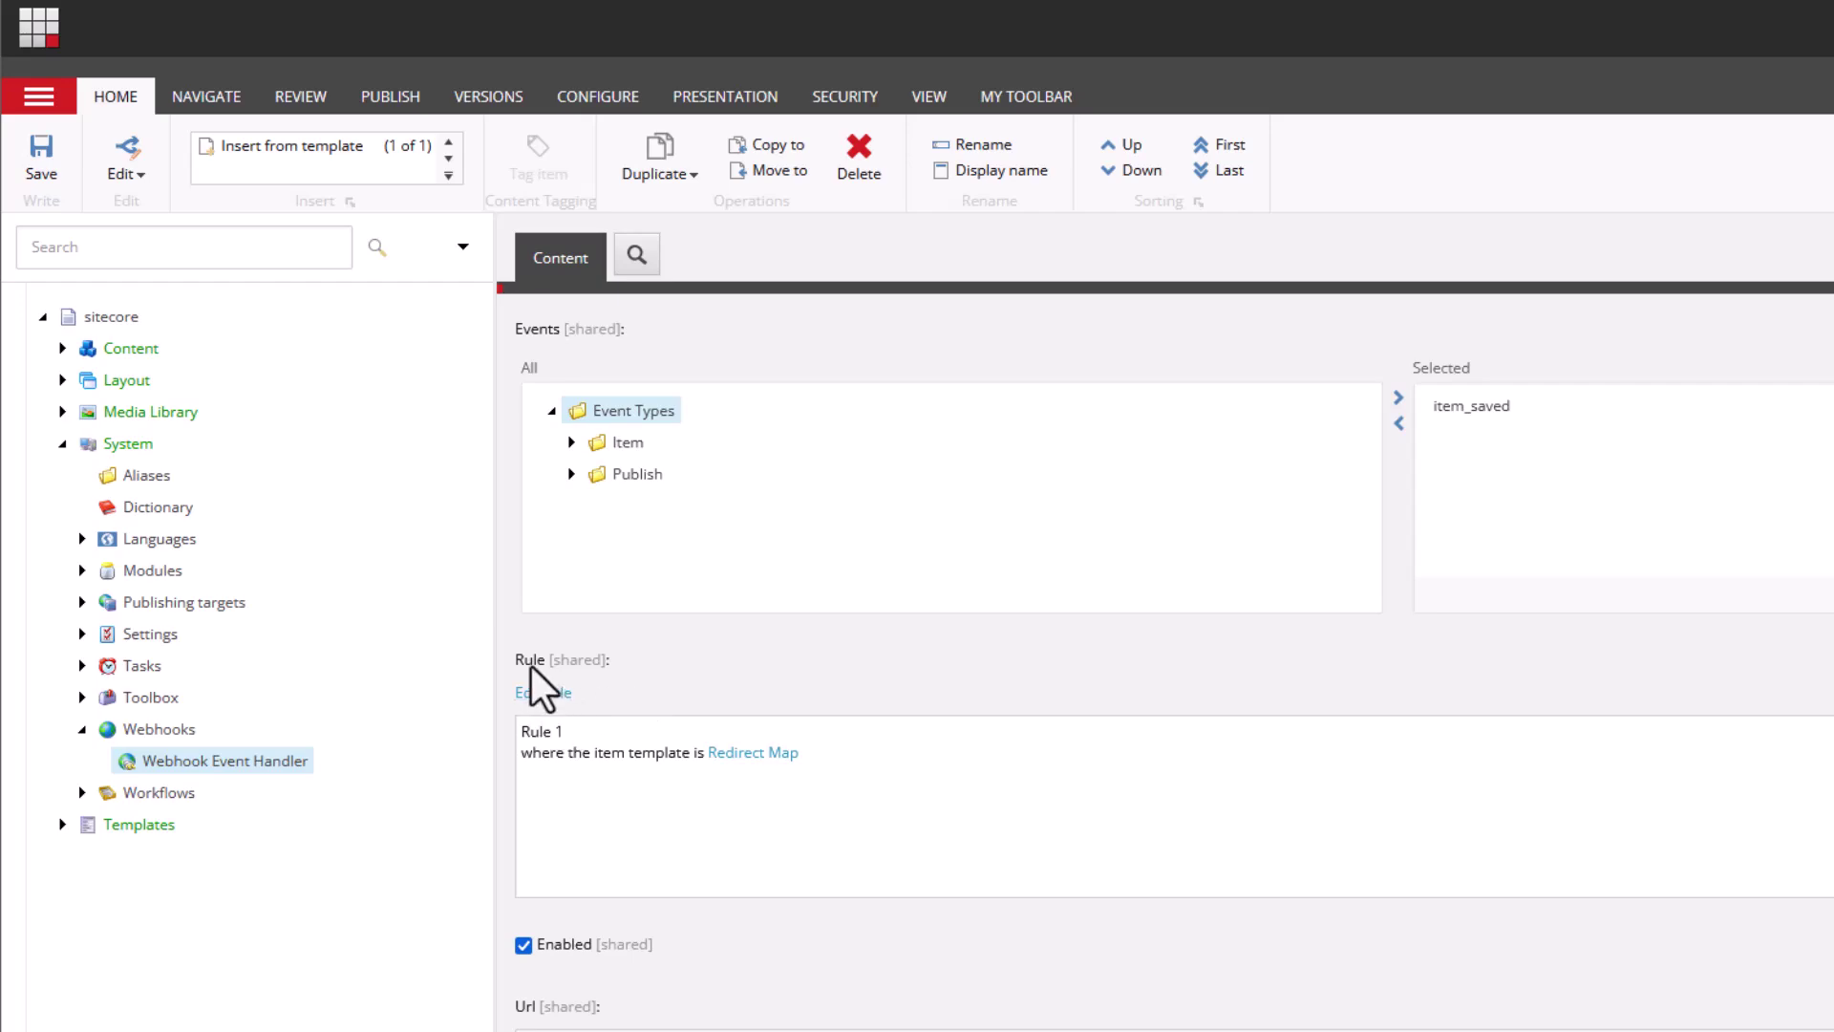
pyautogui.click(540, 694)
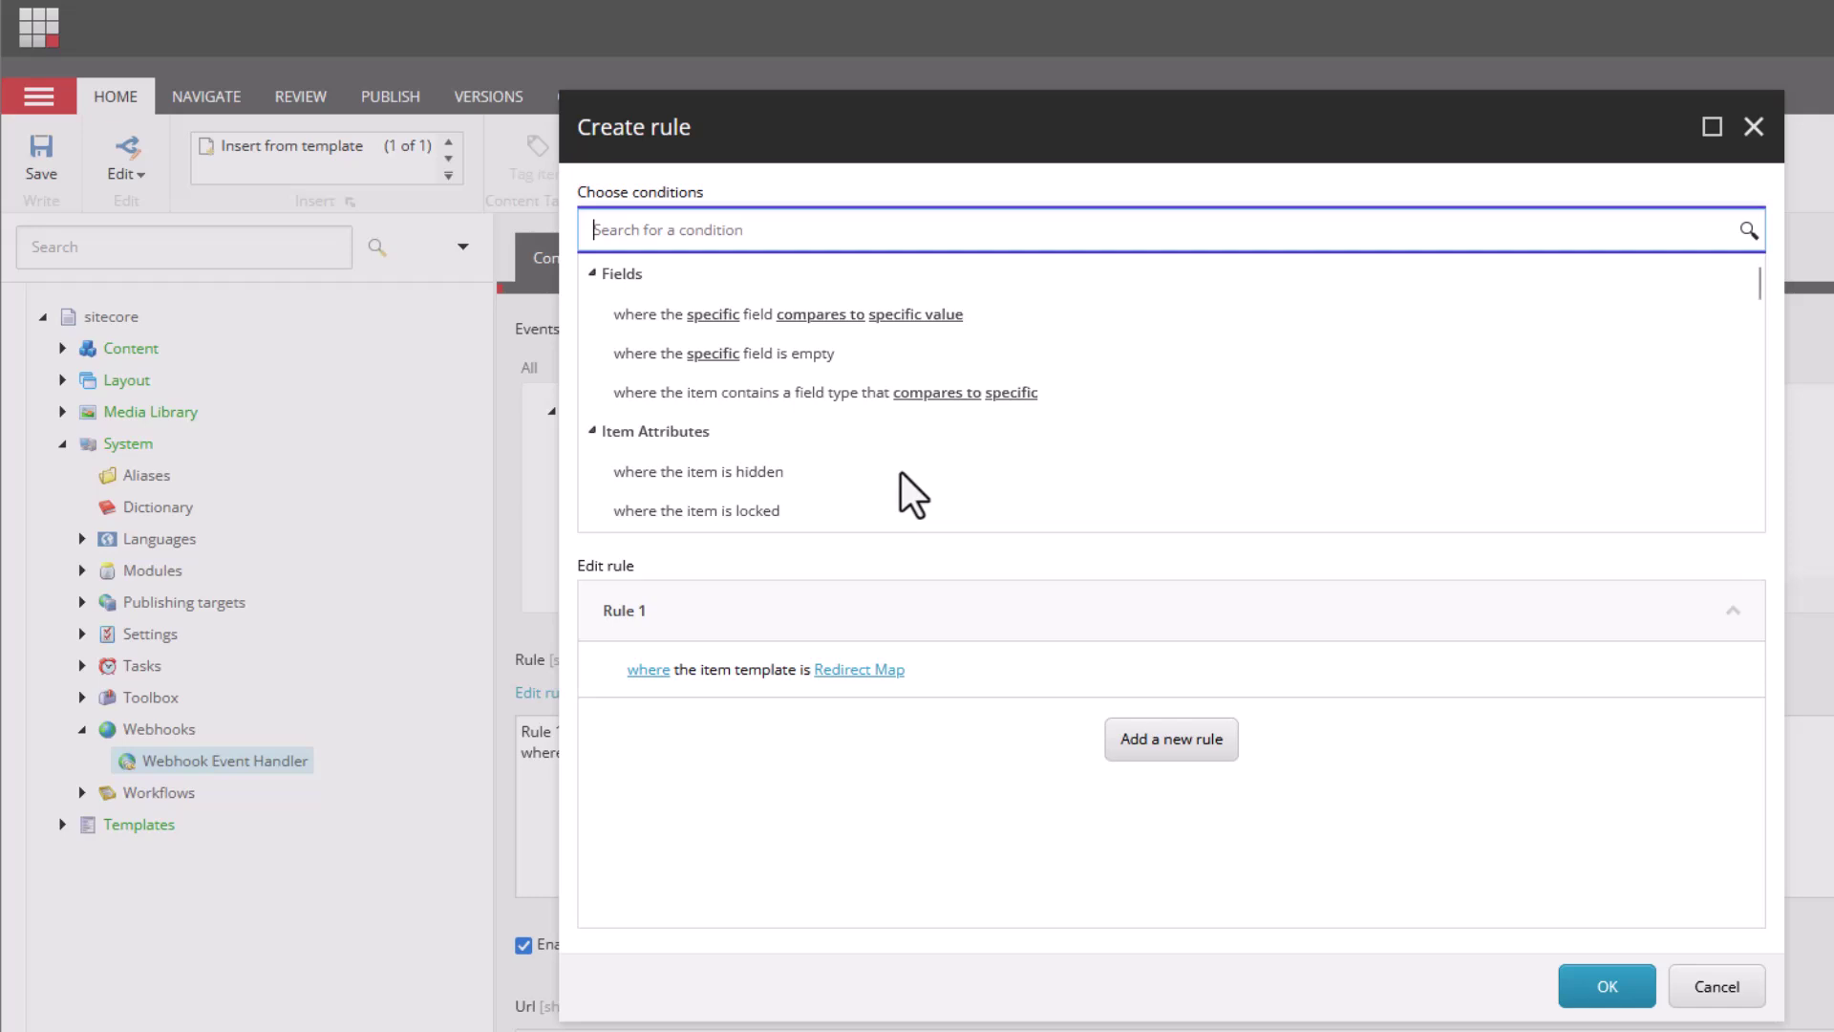
pyautogui.scroll(-3, 902, 474)
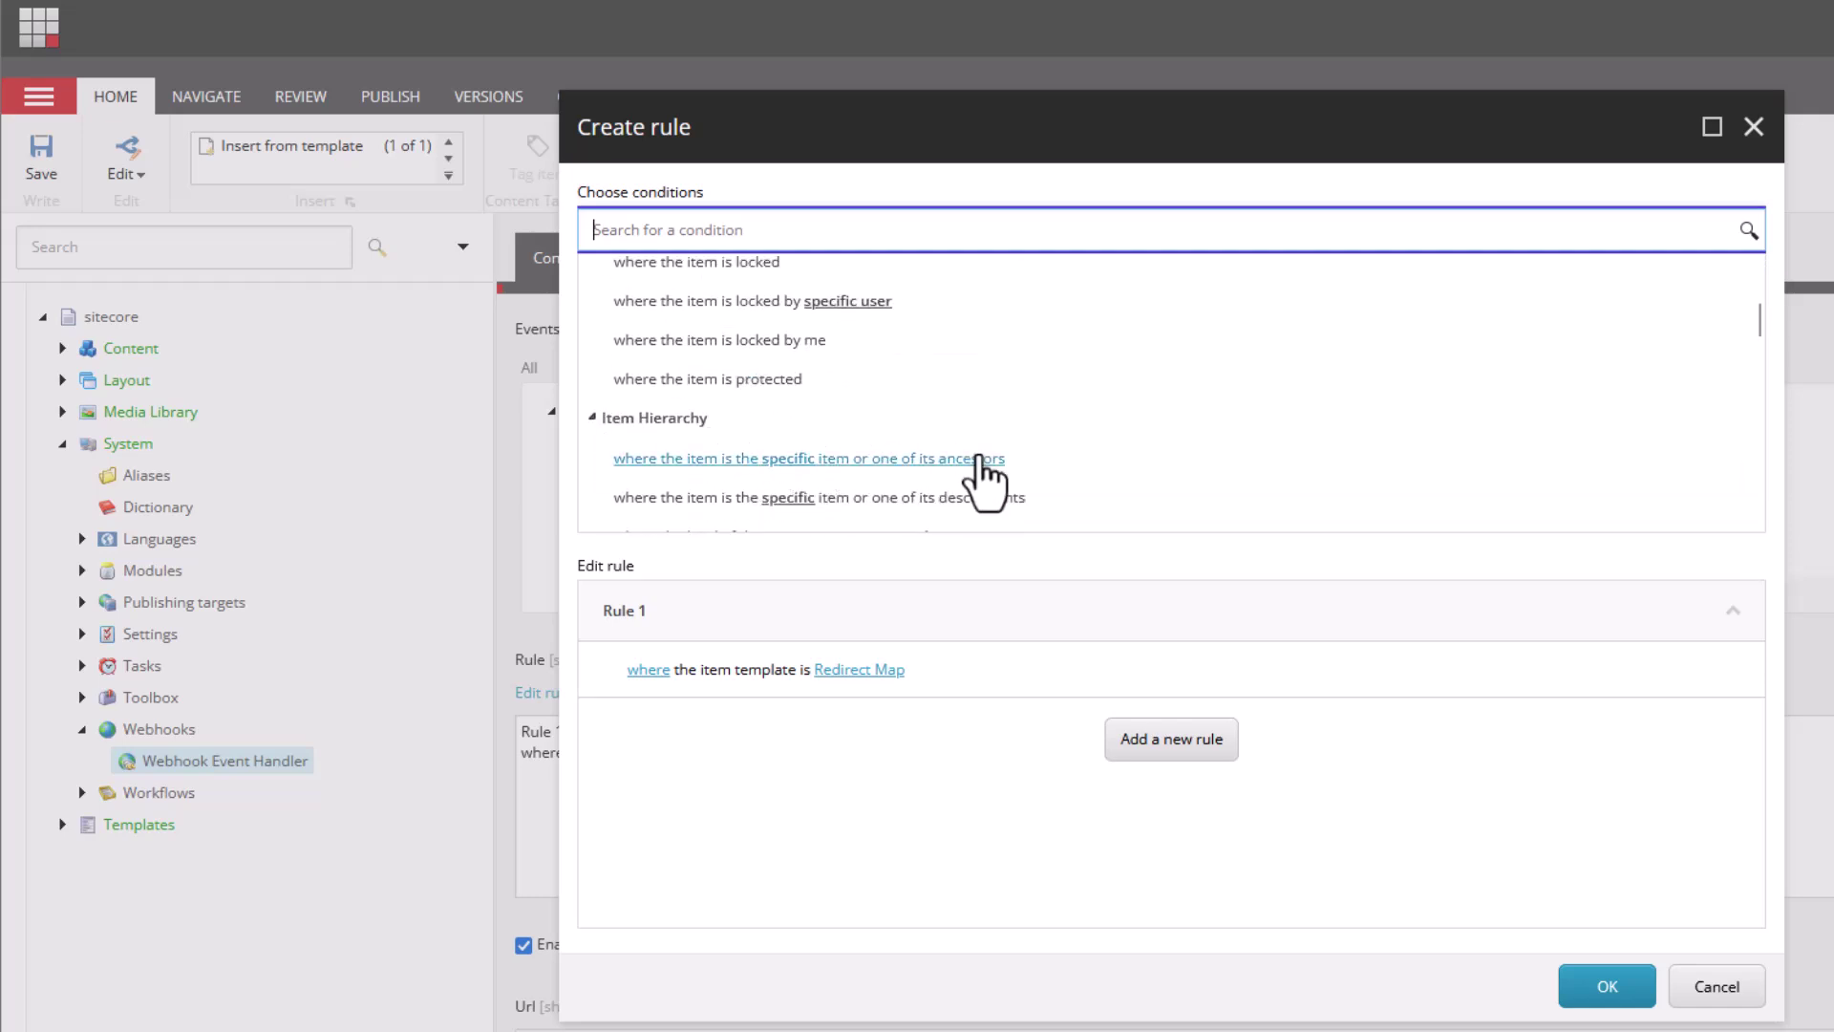
pyautogui.scroll(-2, 984, 478)
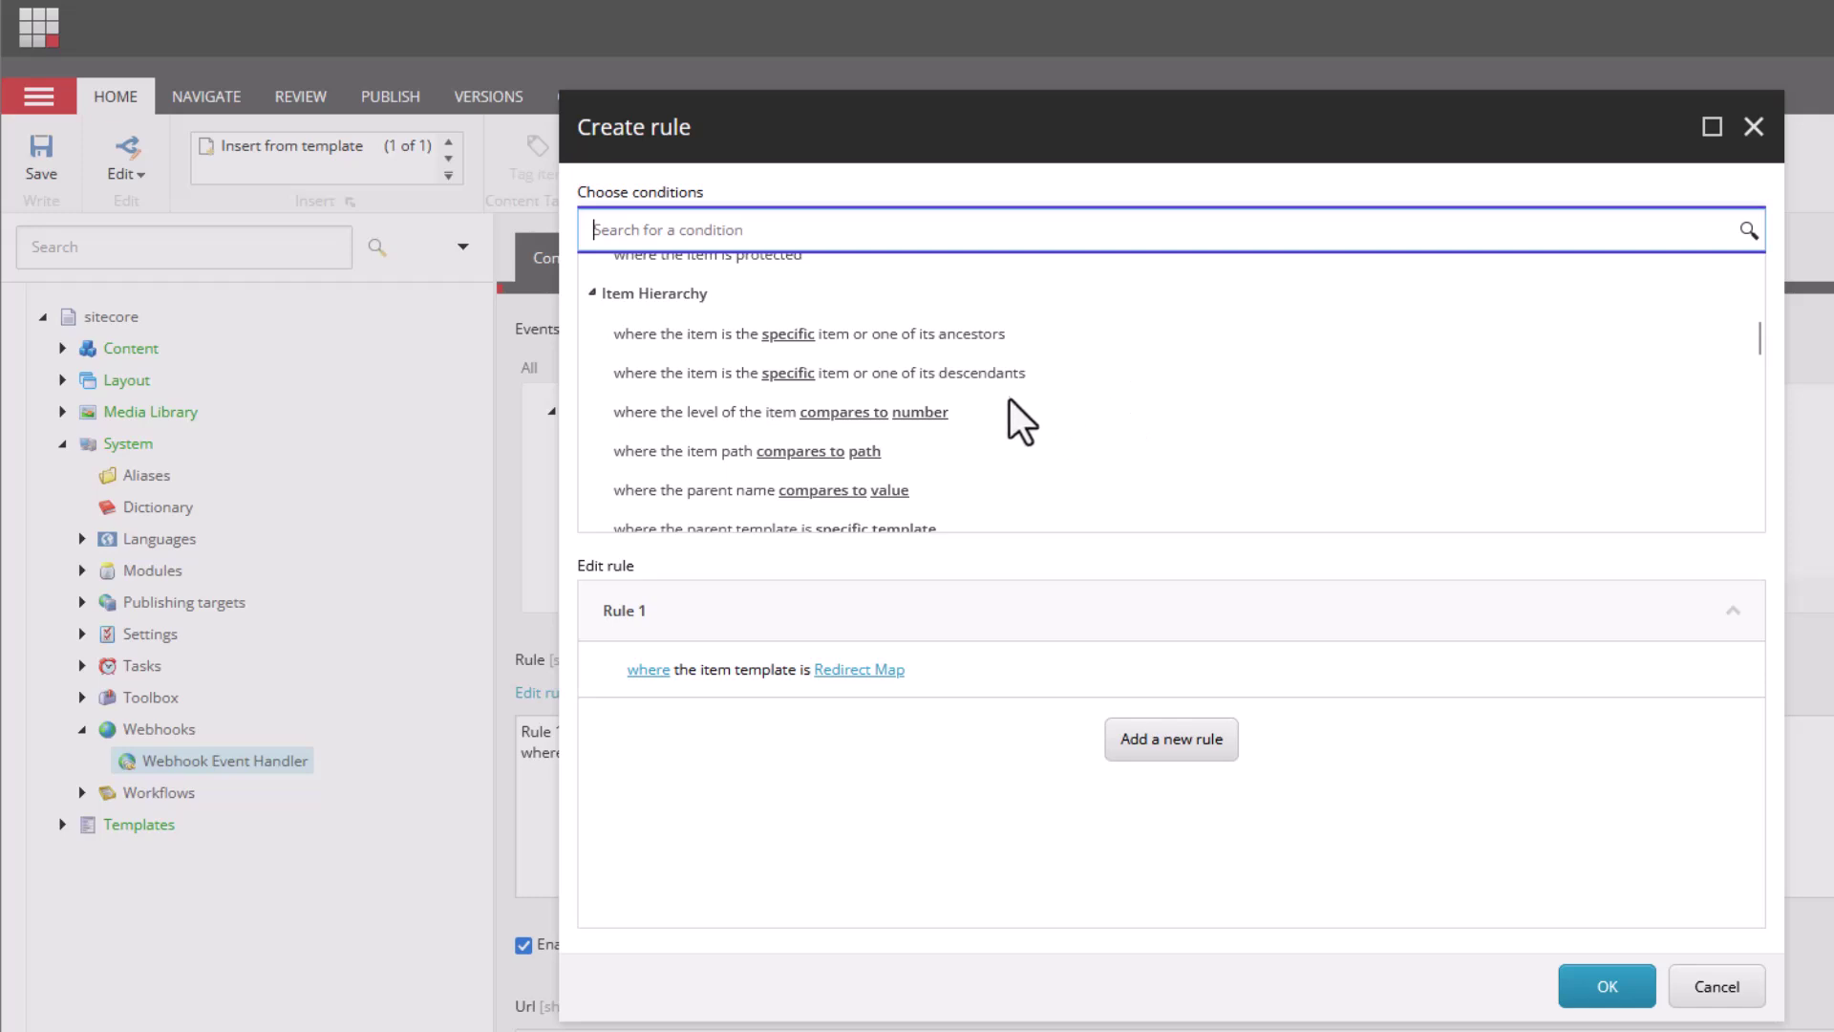
pyautogui.scroll(-2, 1032, 456)
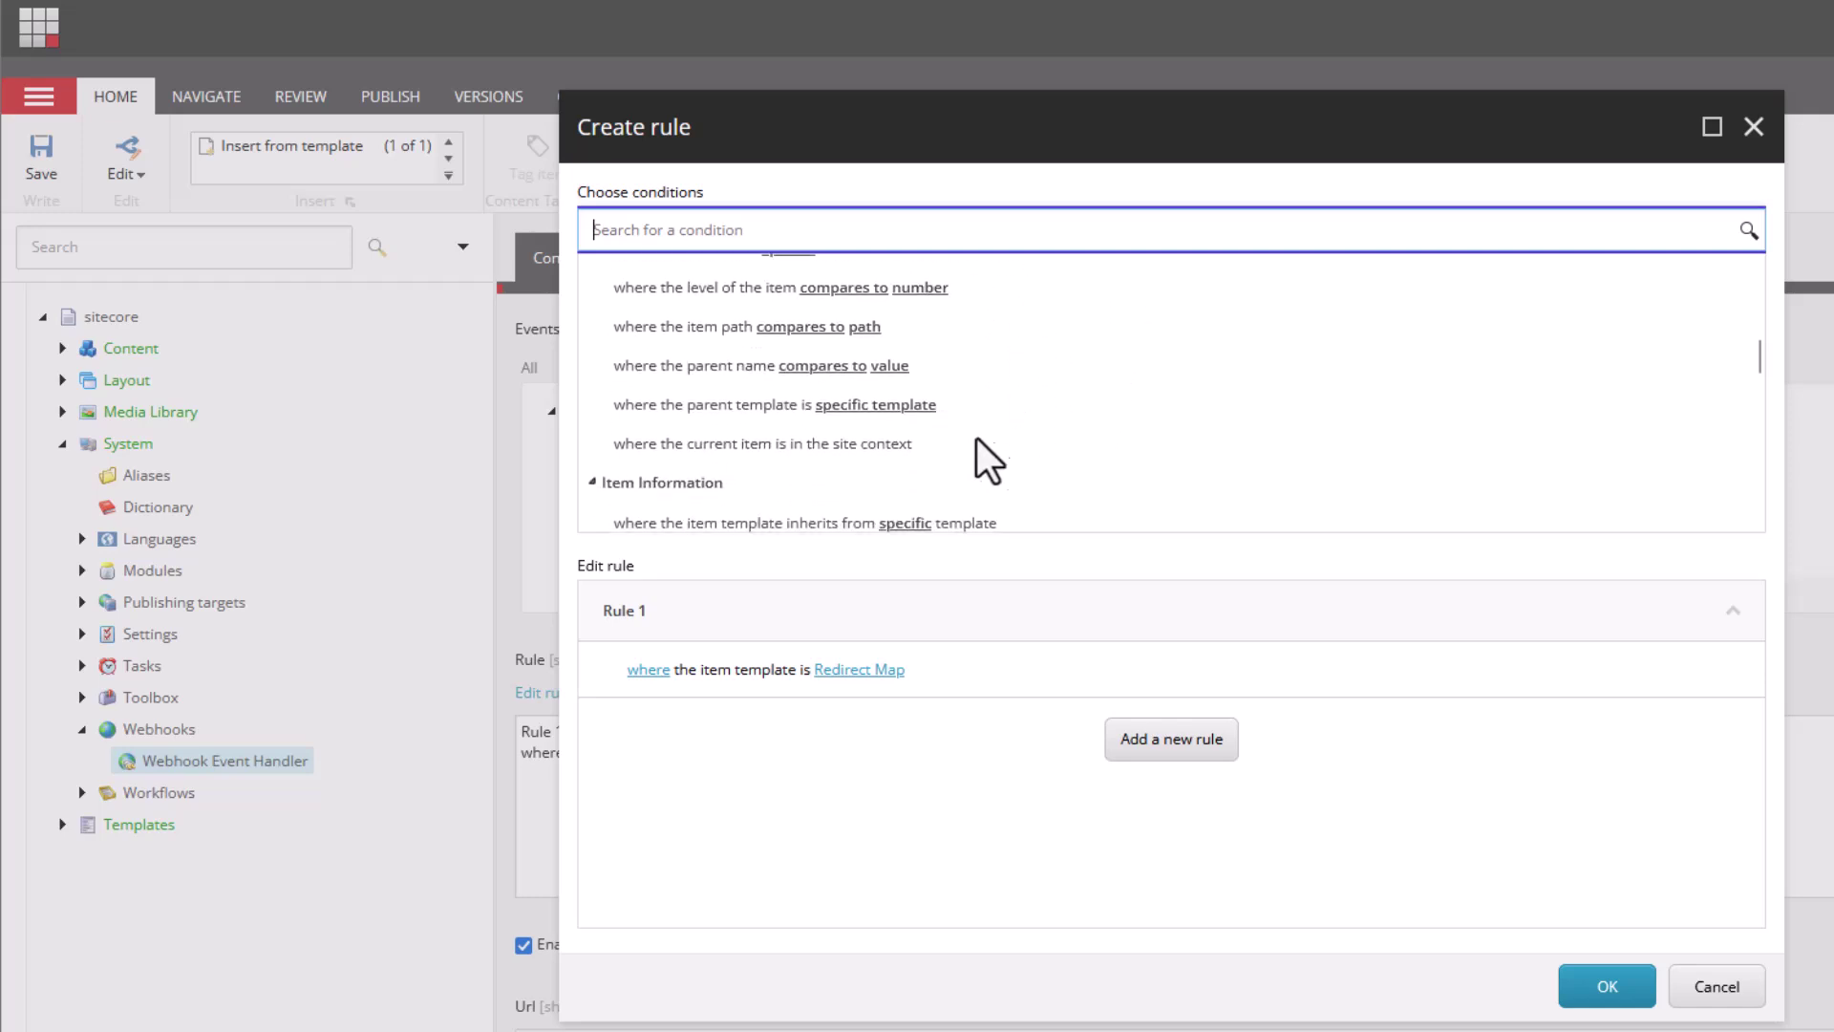
pyautogui.scroll(-2, 1043, 403)
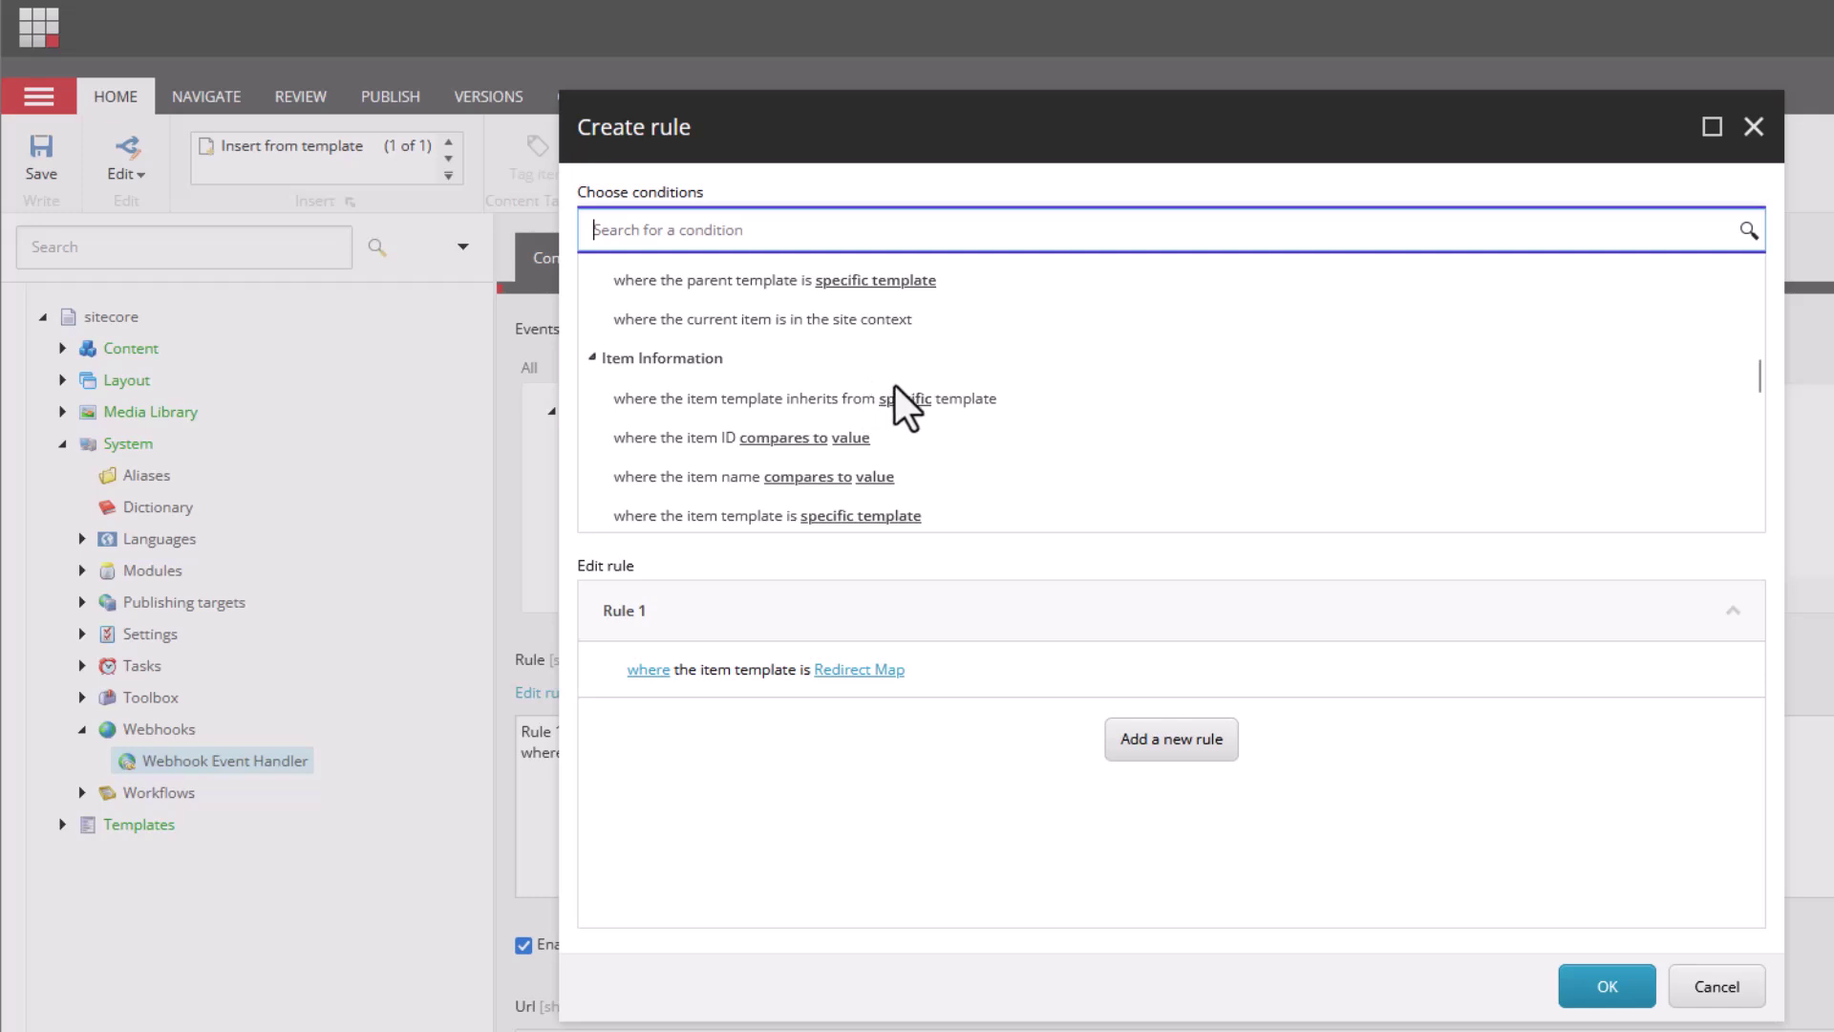
pyautogui.scroll(-6, 929, 382)
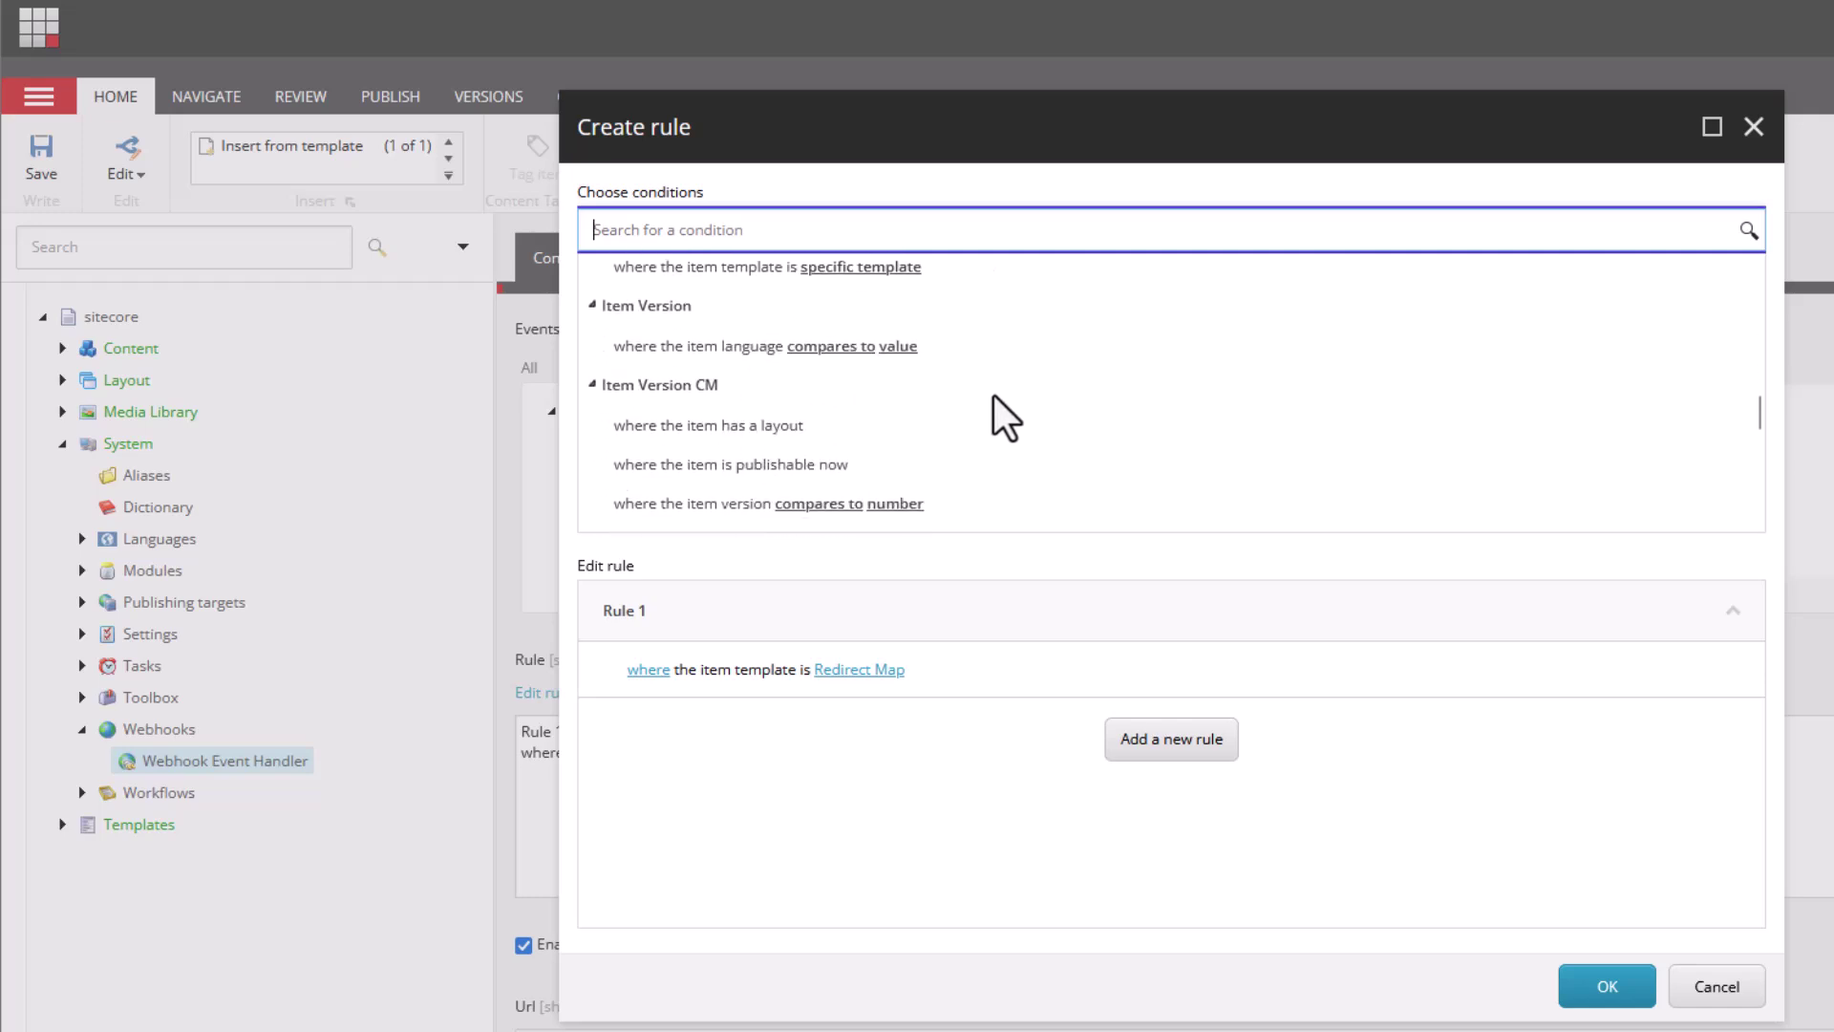
pyautogui.scroll(-3, 1001, 398)
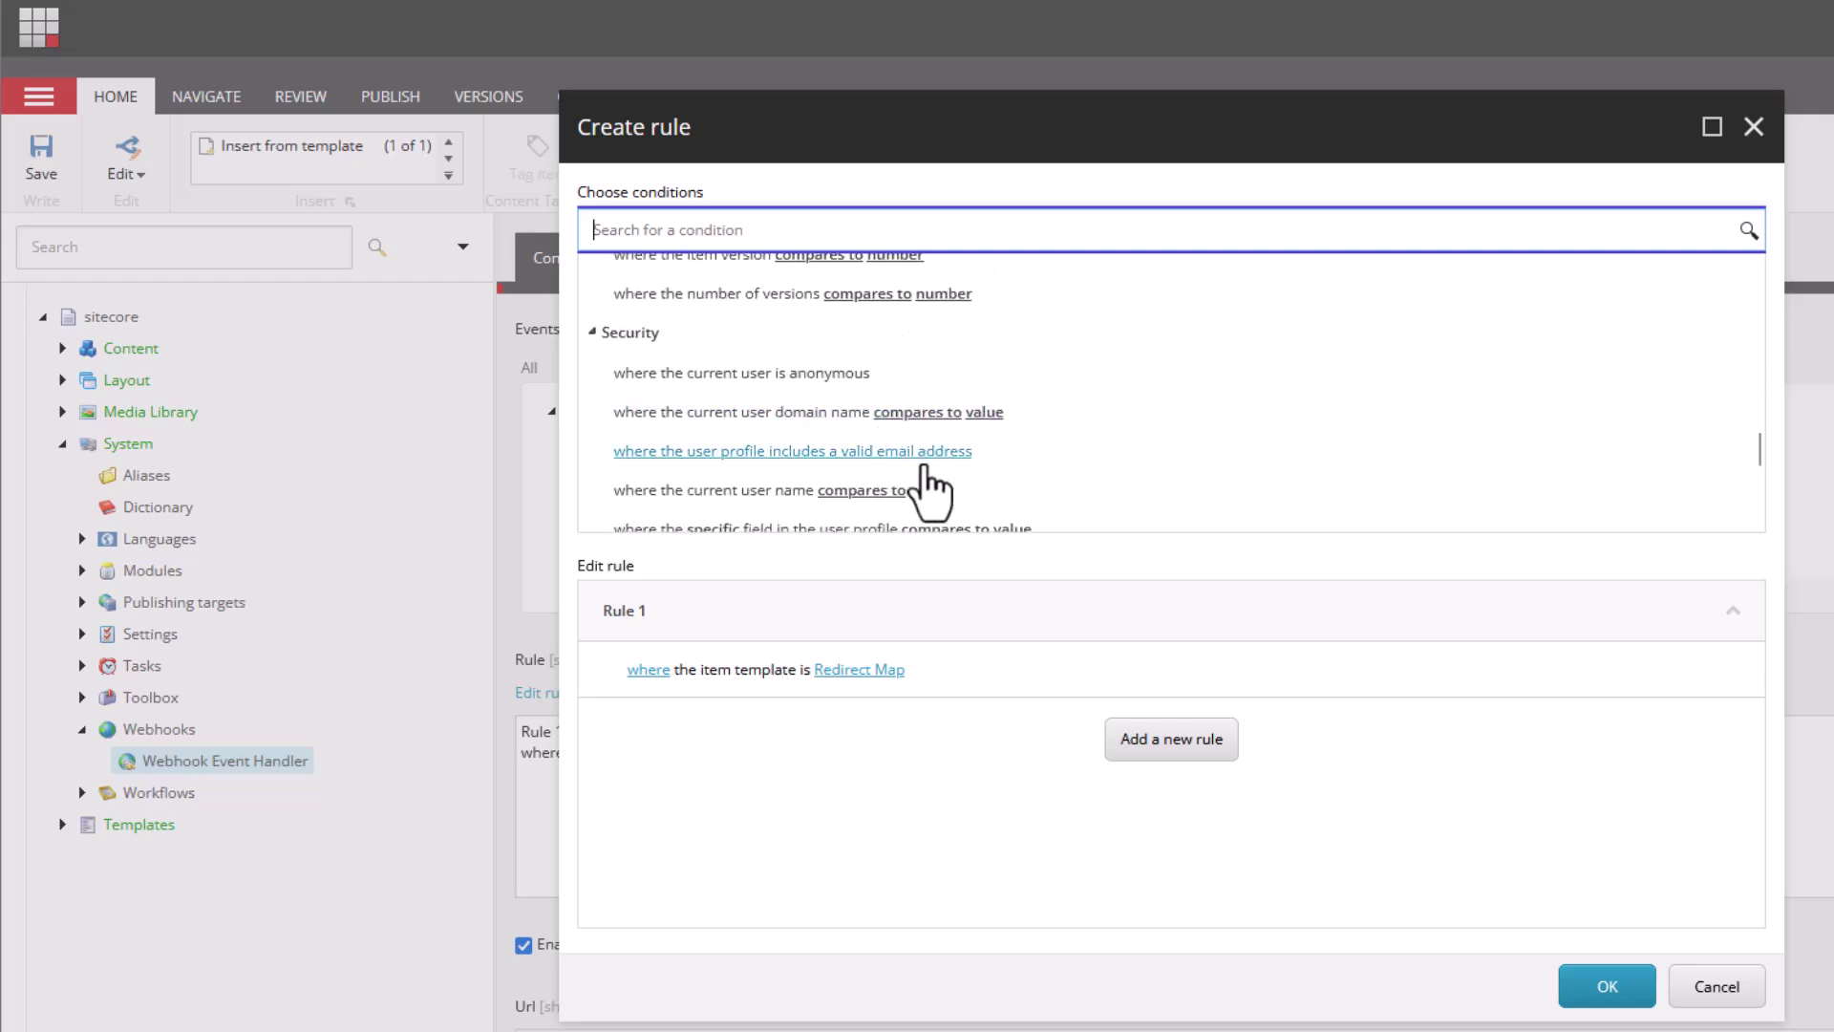
pyautogui.scroll(-3, 1077, 457)
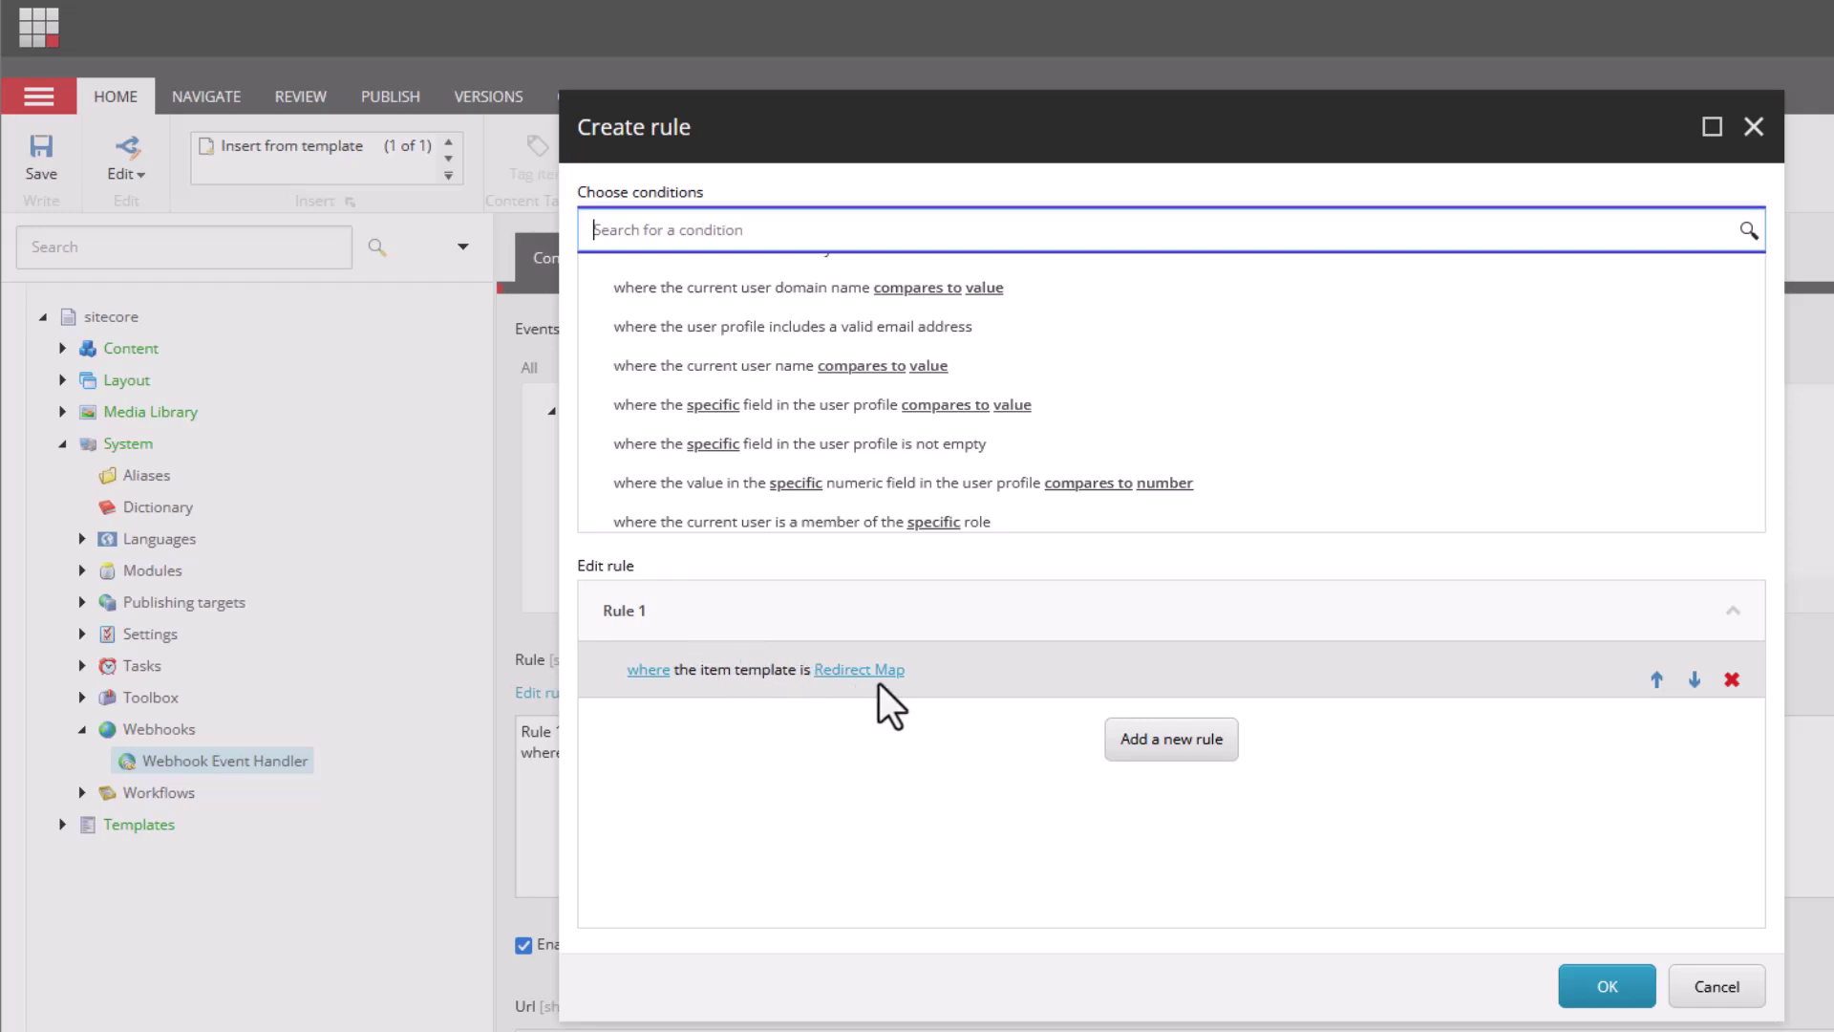
pyautogui.click(1607, 985)
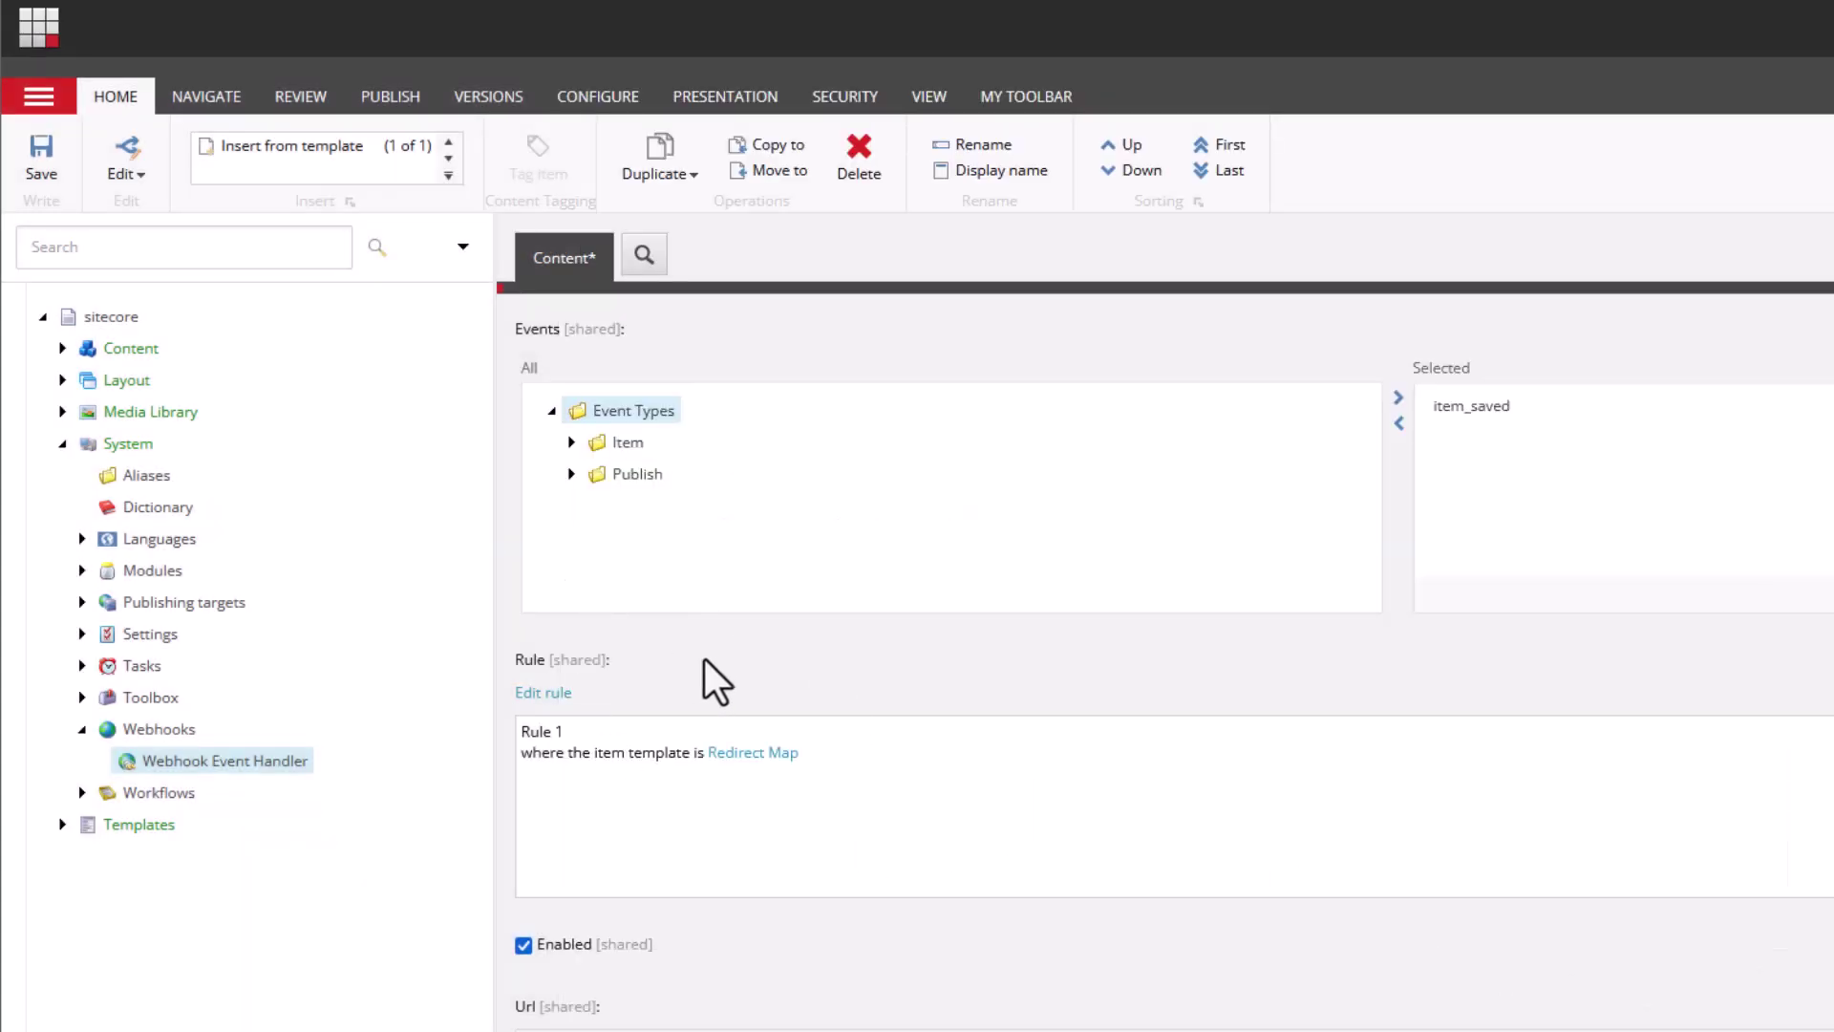
pyautogui.scroll(-3, 729, 793)
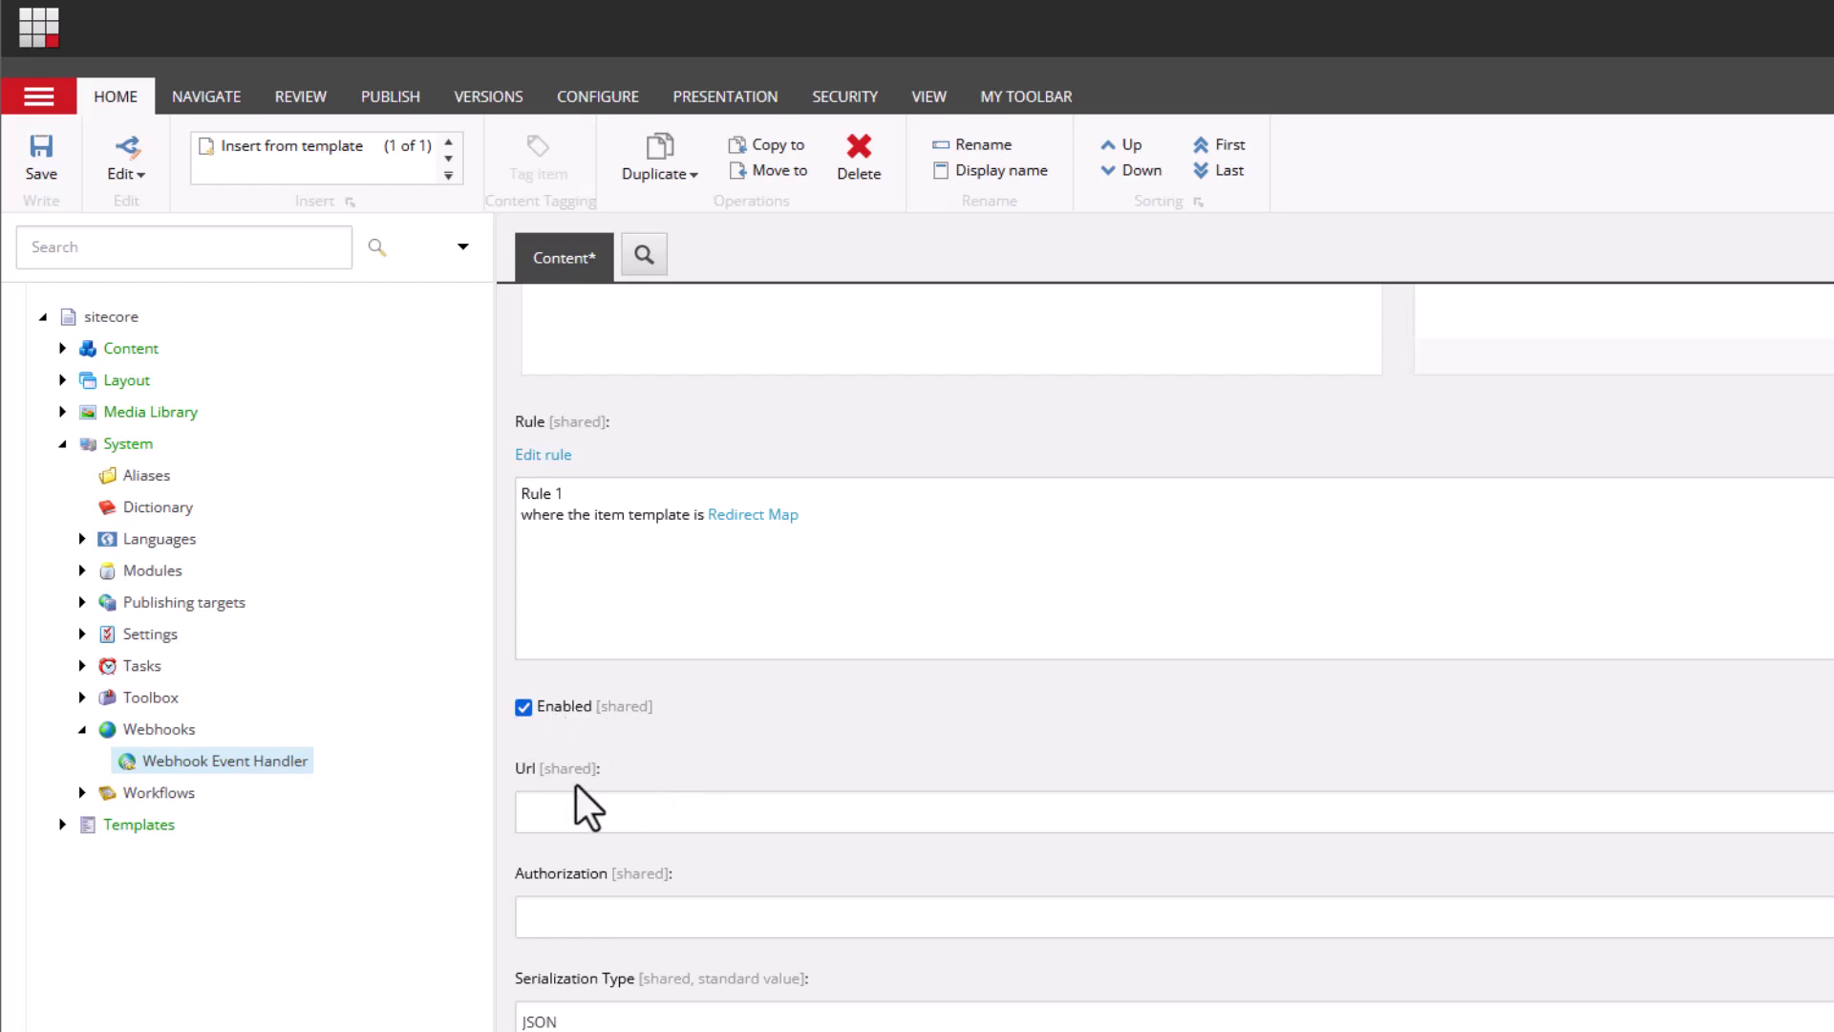
pyautogui.click(588, 812)
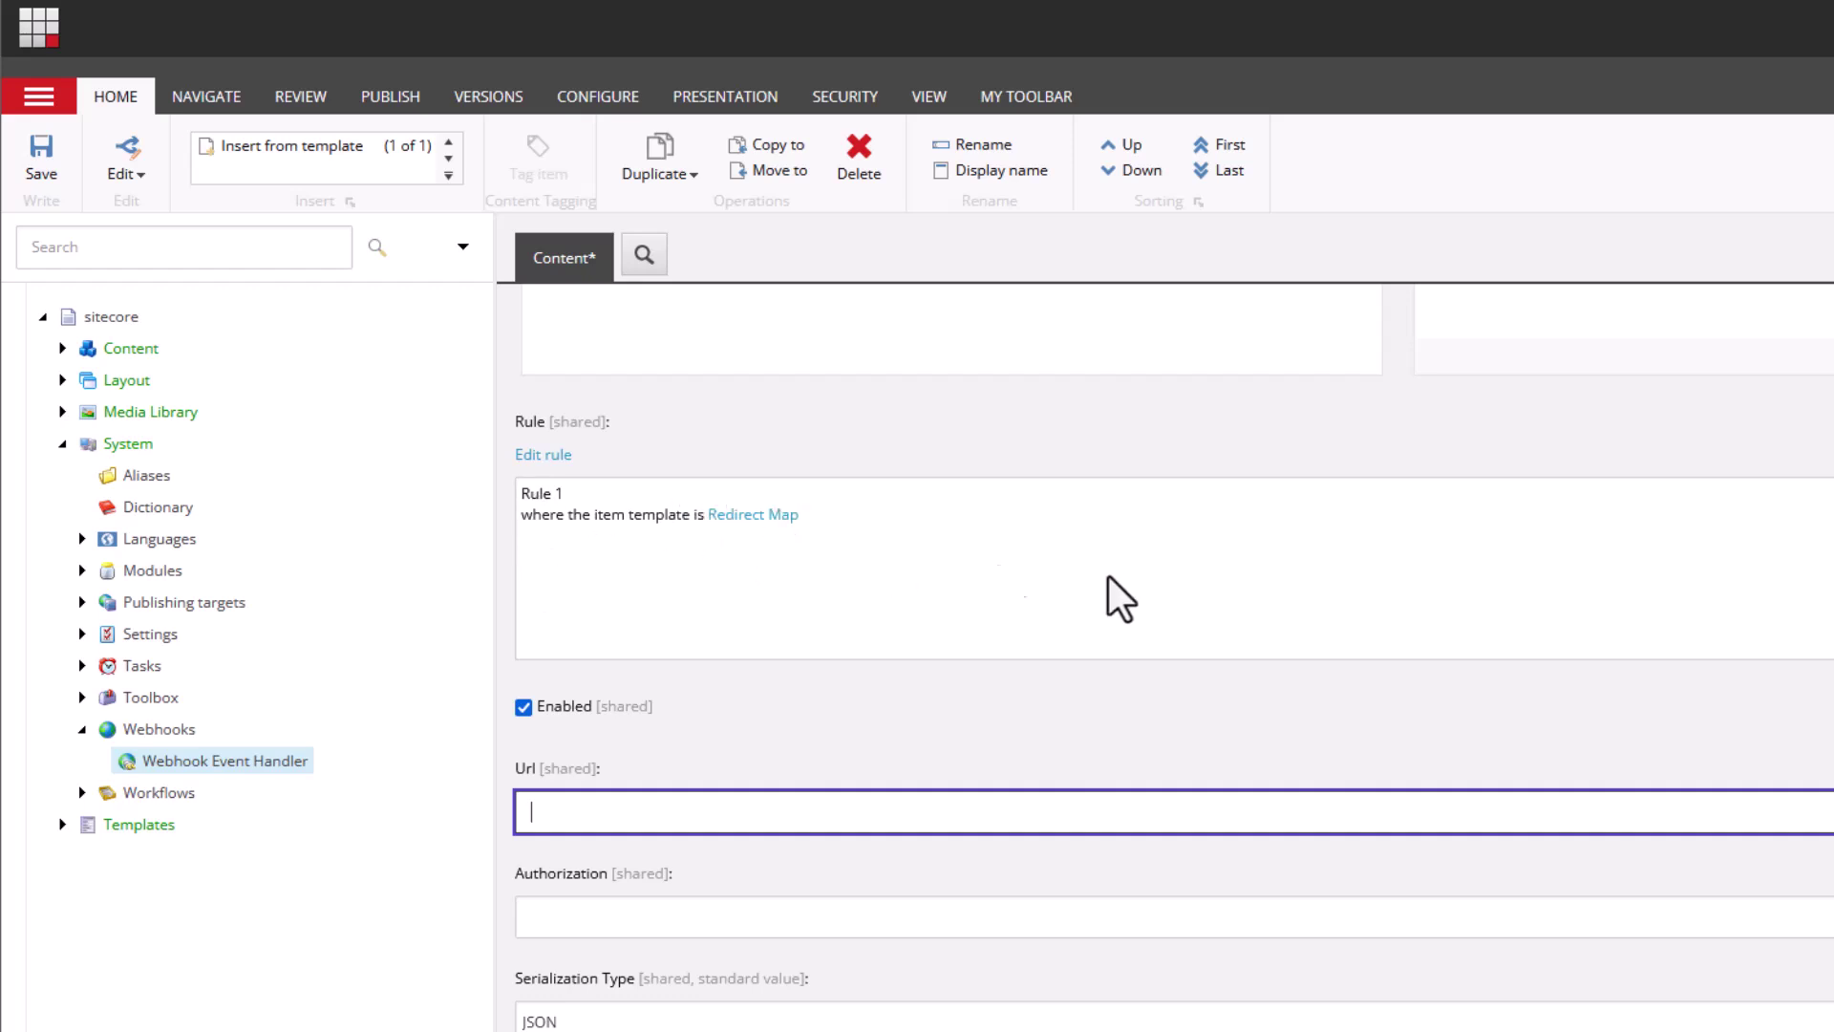
pyautogui.scroll(5, 1010, 590)
pyautogui.scroll(-5, 1452, 516)
pyautogui.click(627, 1023)
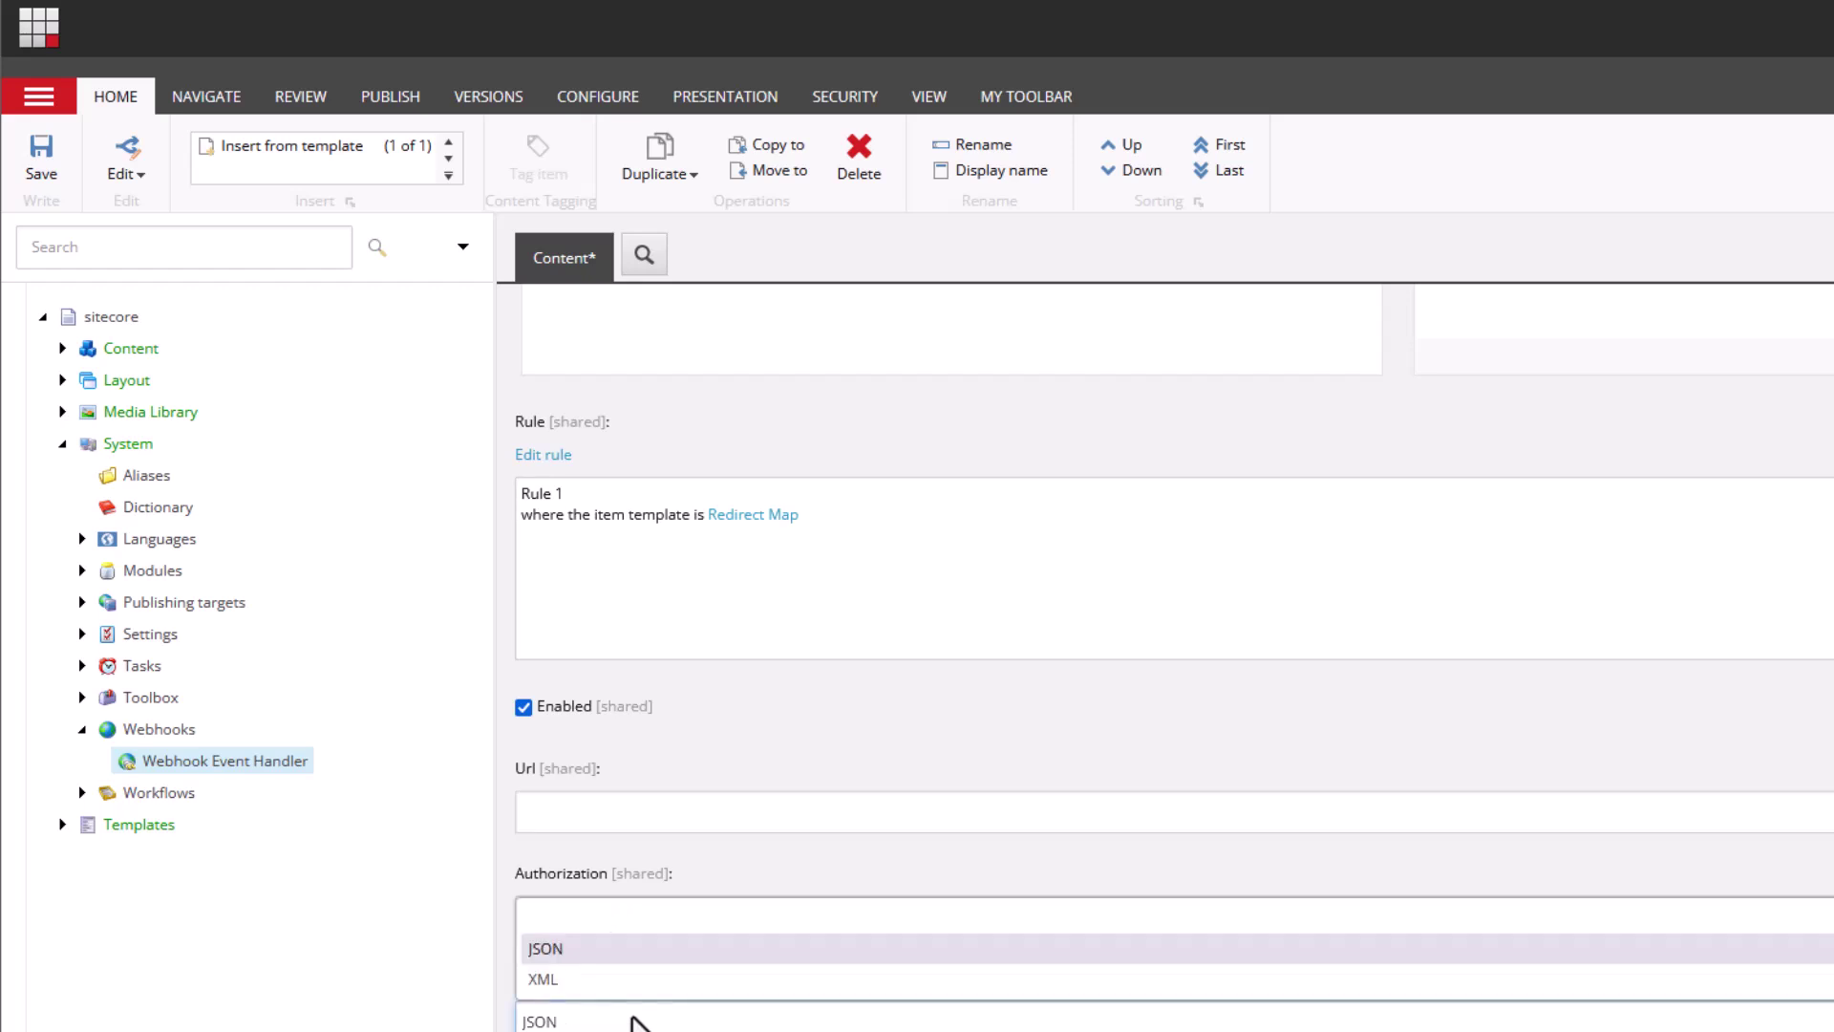
pyautogui.click(579, 949)
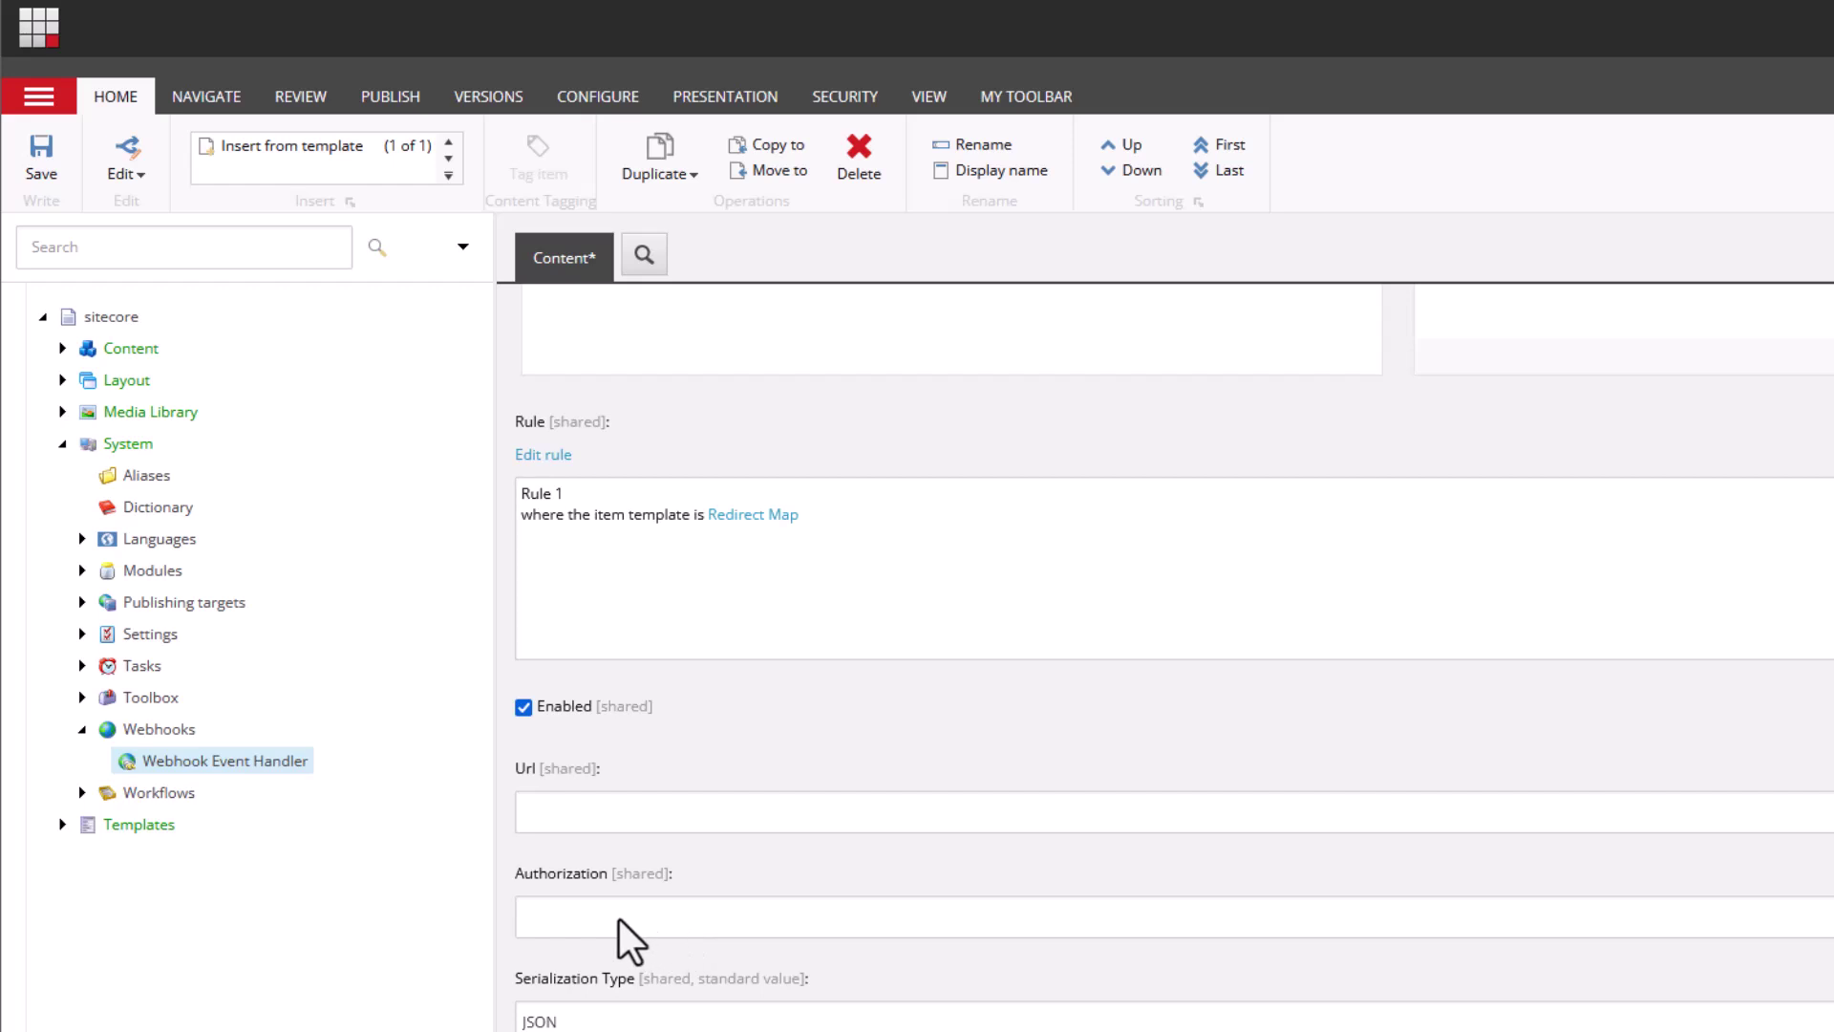
pyautogui.click(663, 922)
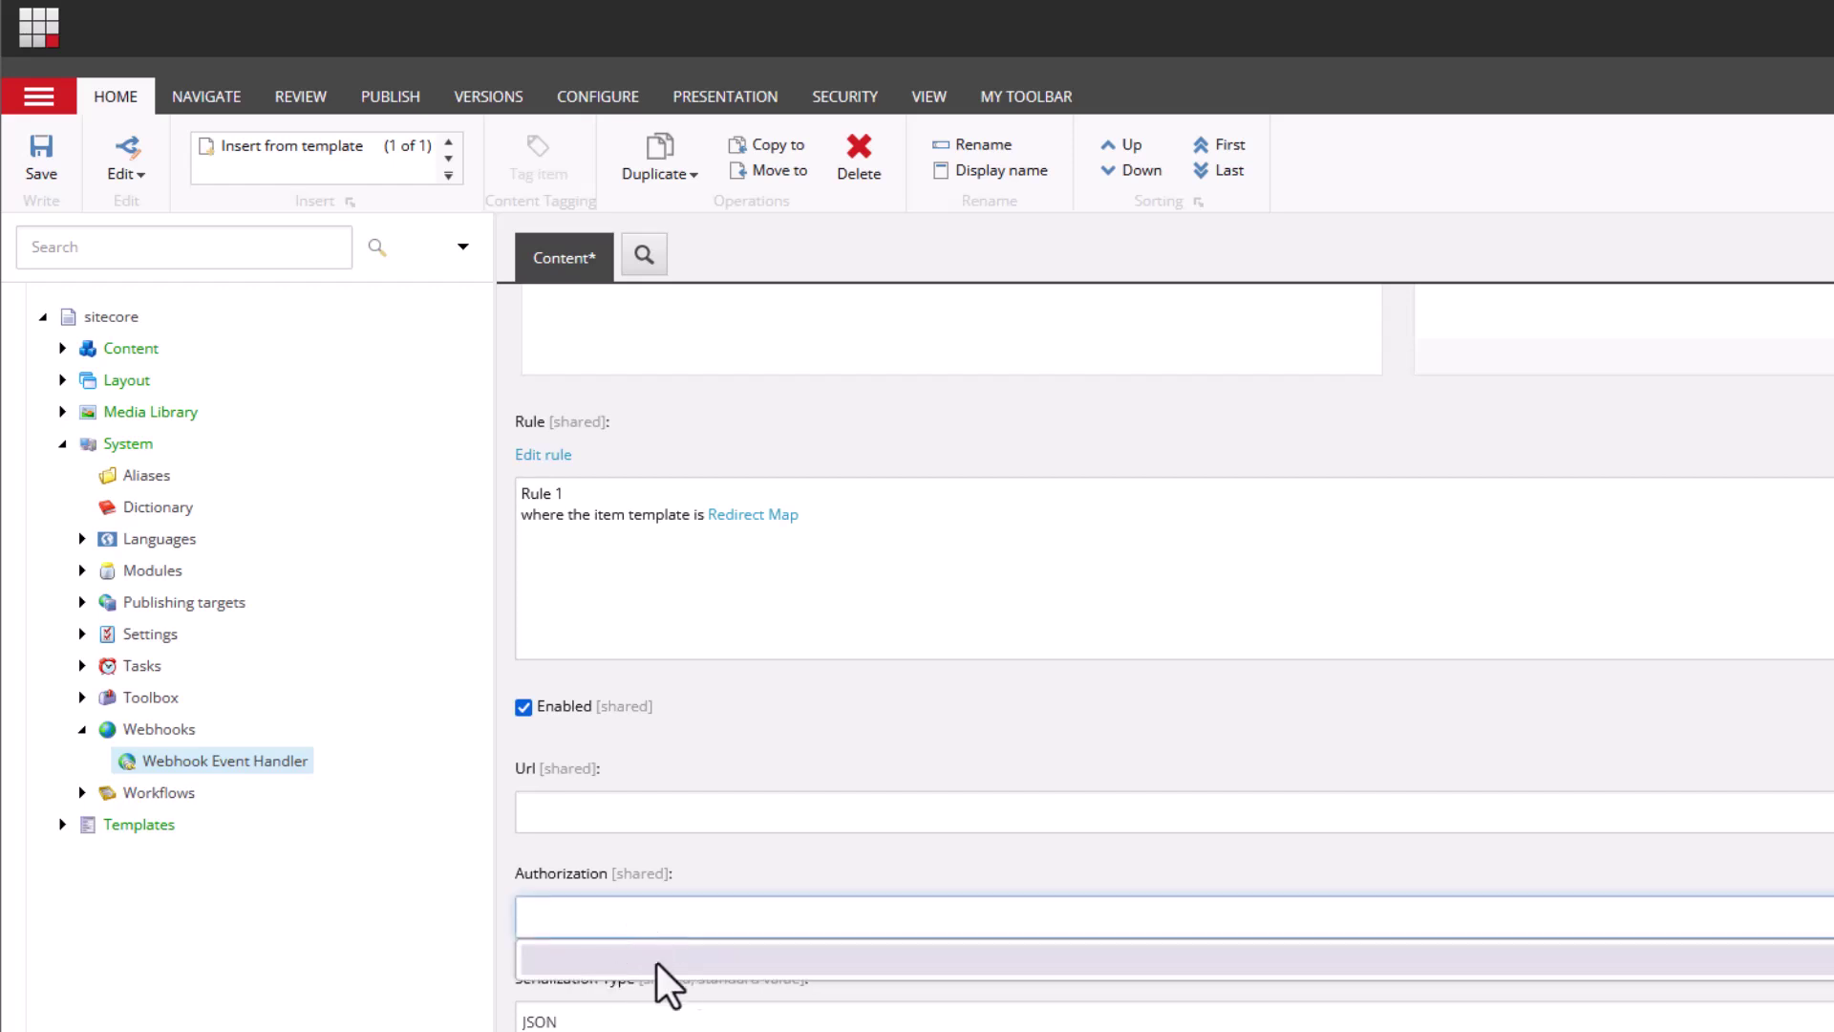
pyautogui.click(729, 873)
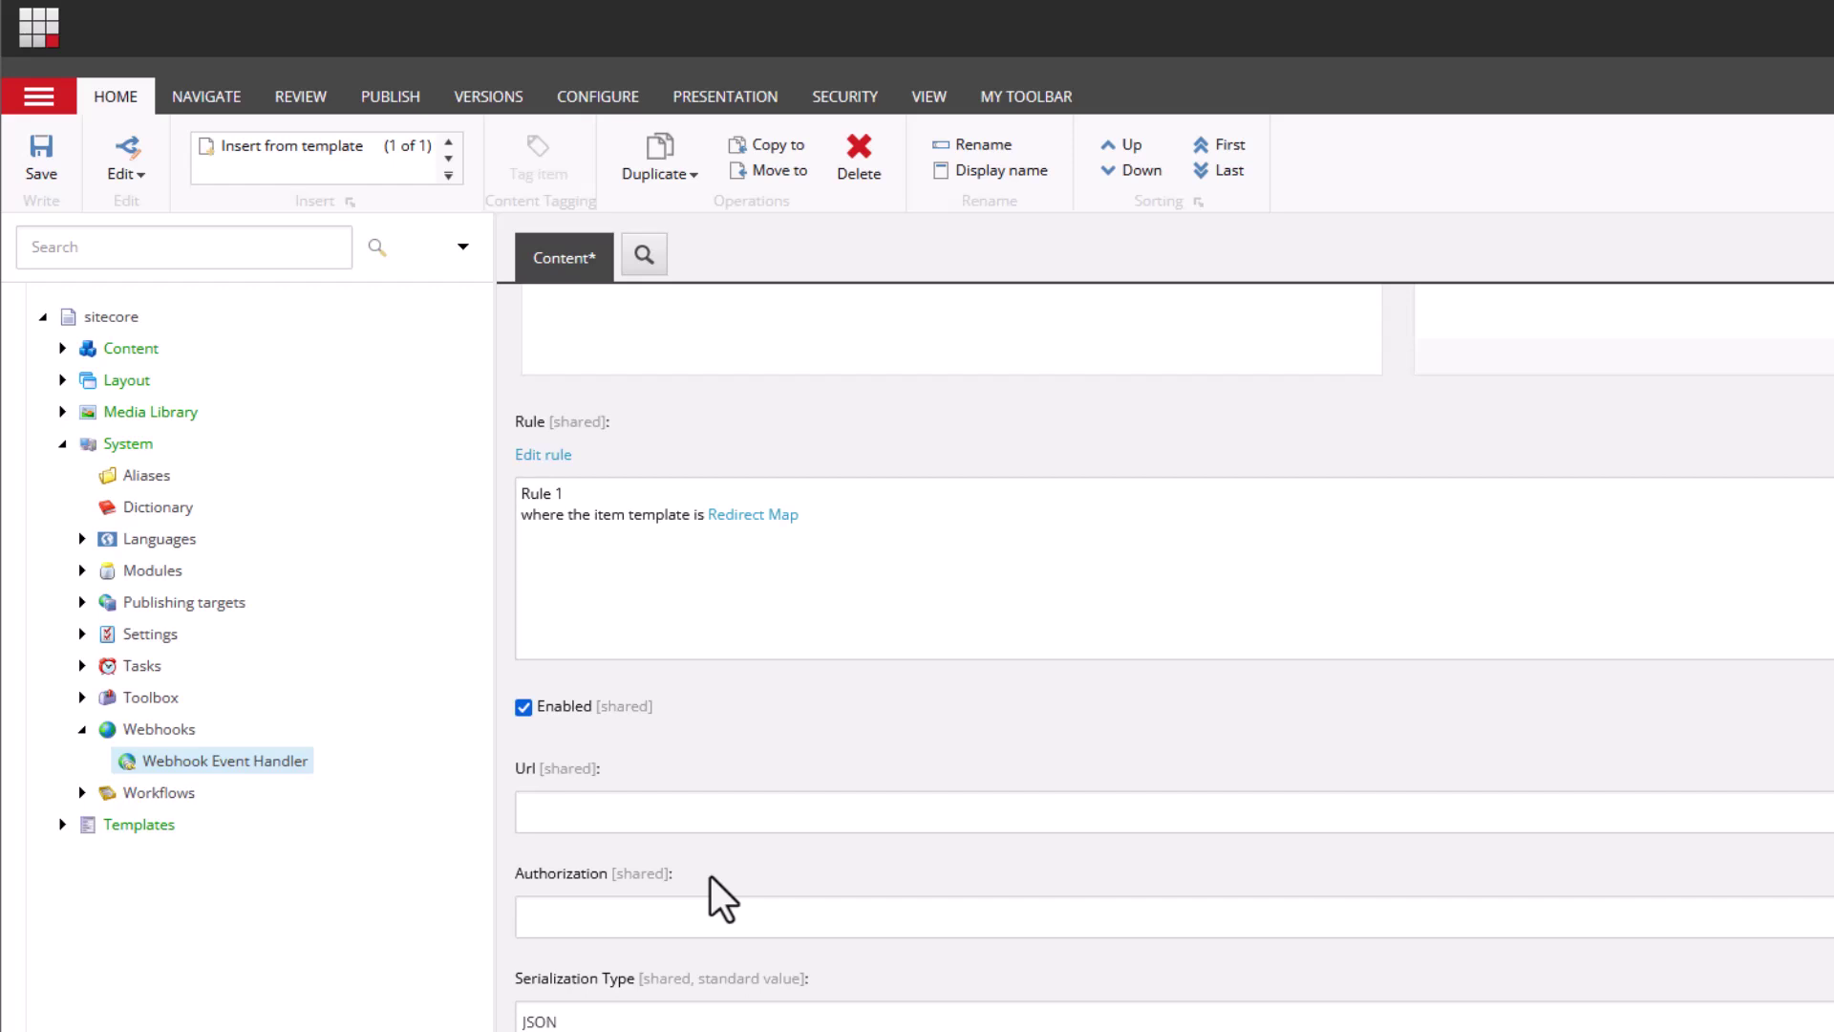
# - Paste the Pipedream endpoint URL into the handler's Url field and save the handler
pyautogui.click(774, 812)
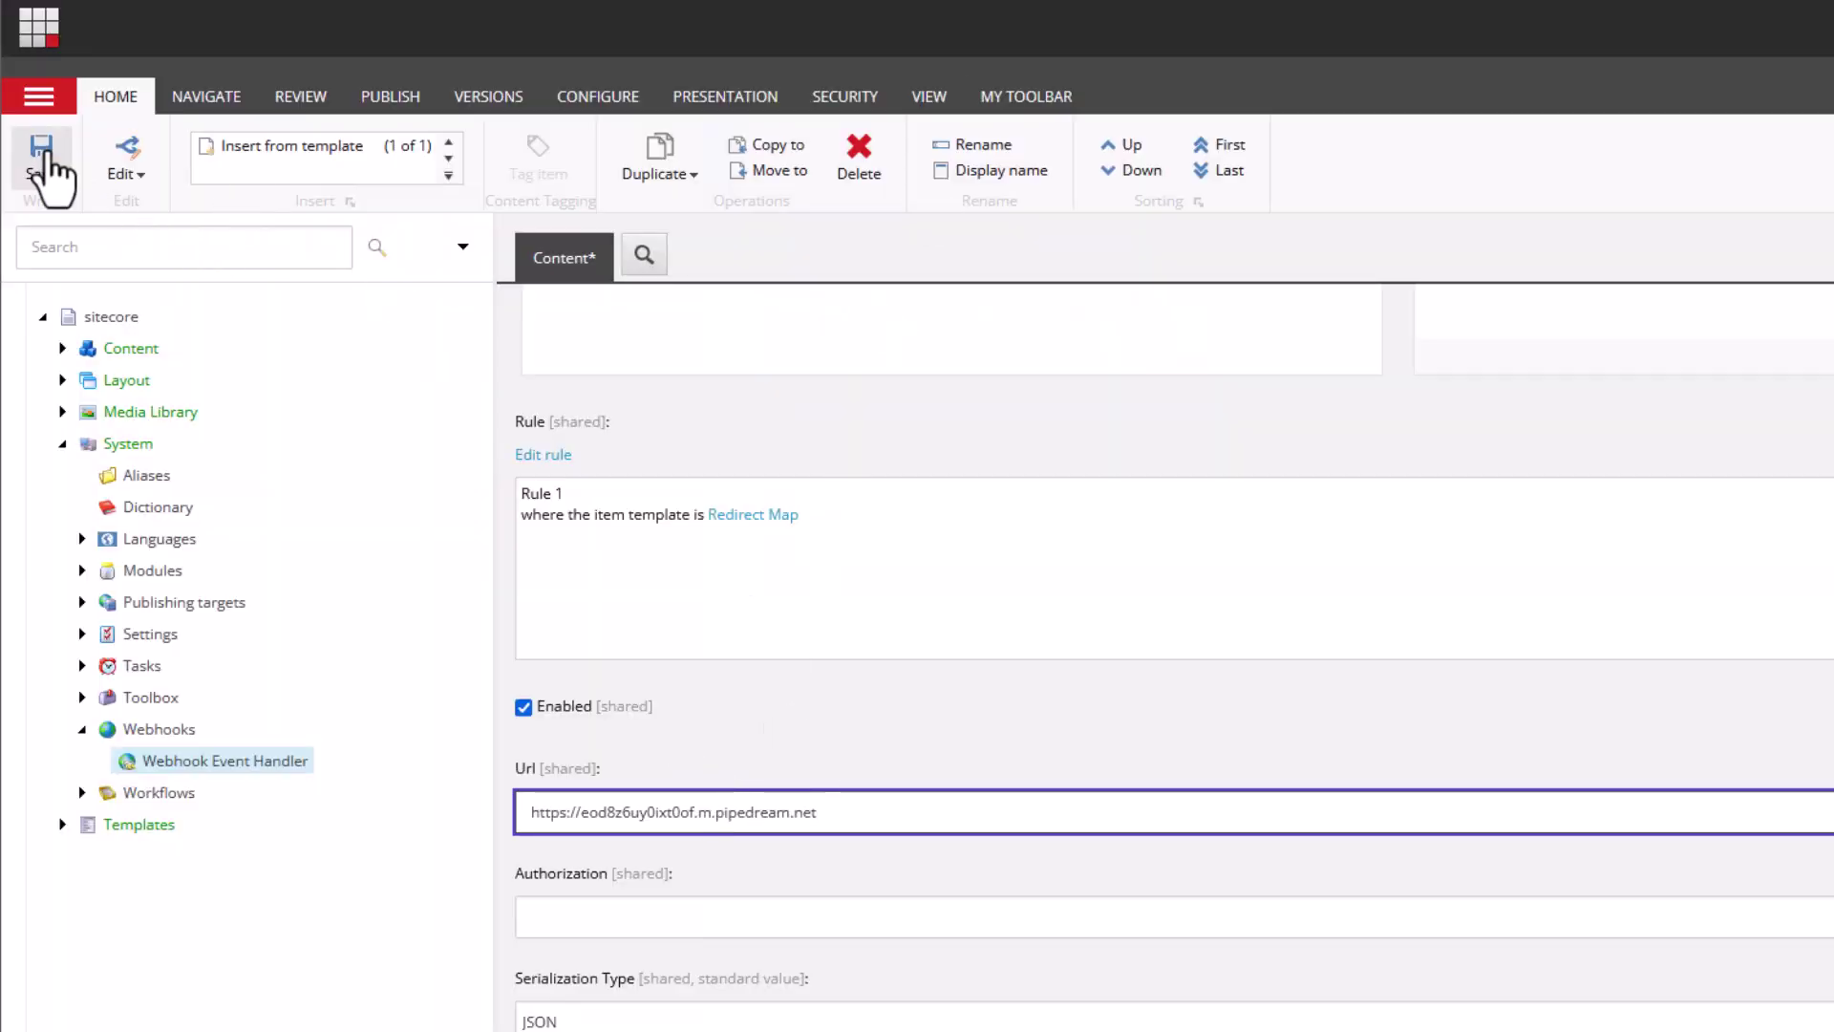
pyautogui.click(41, 153)
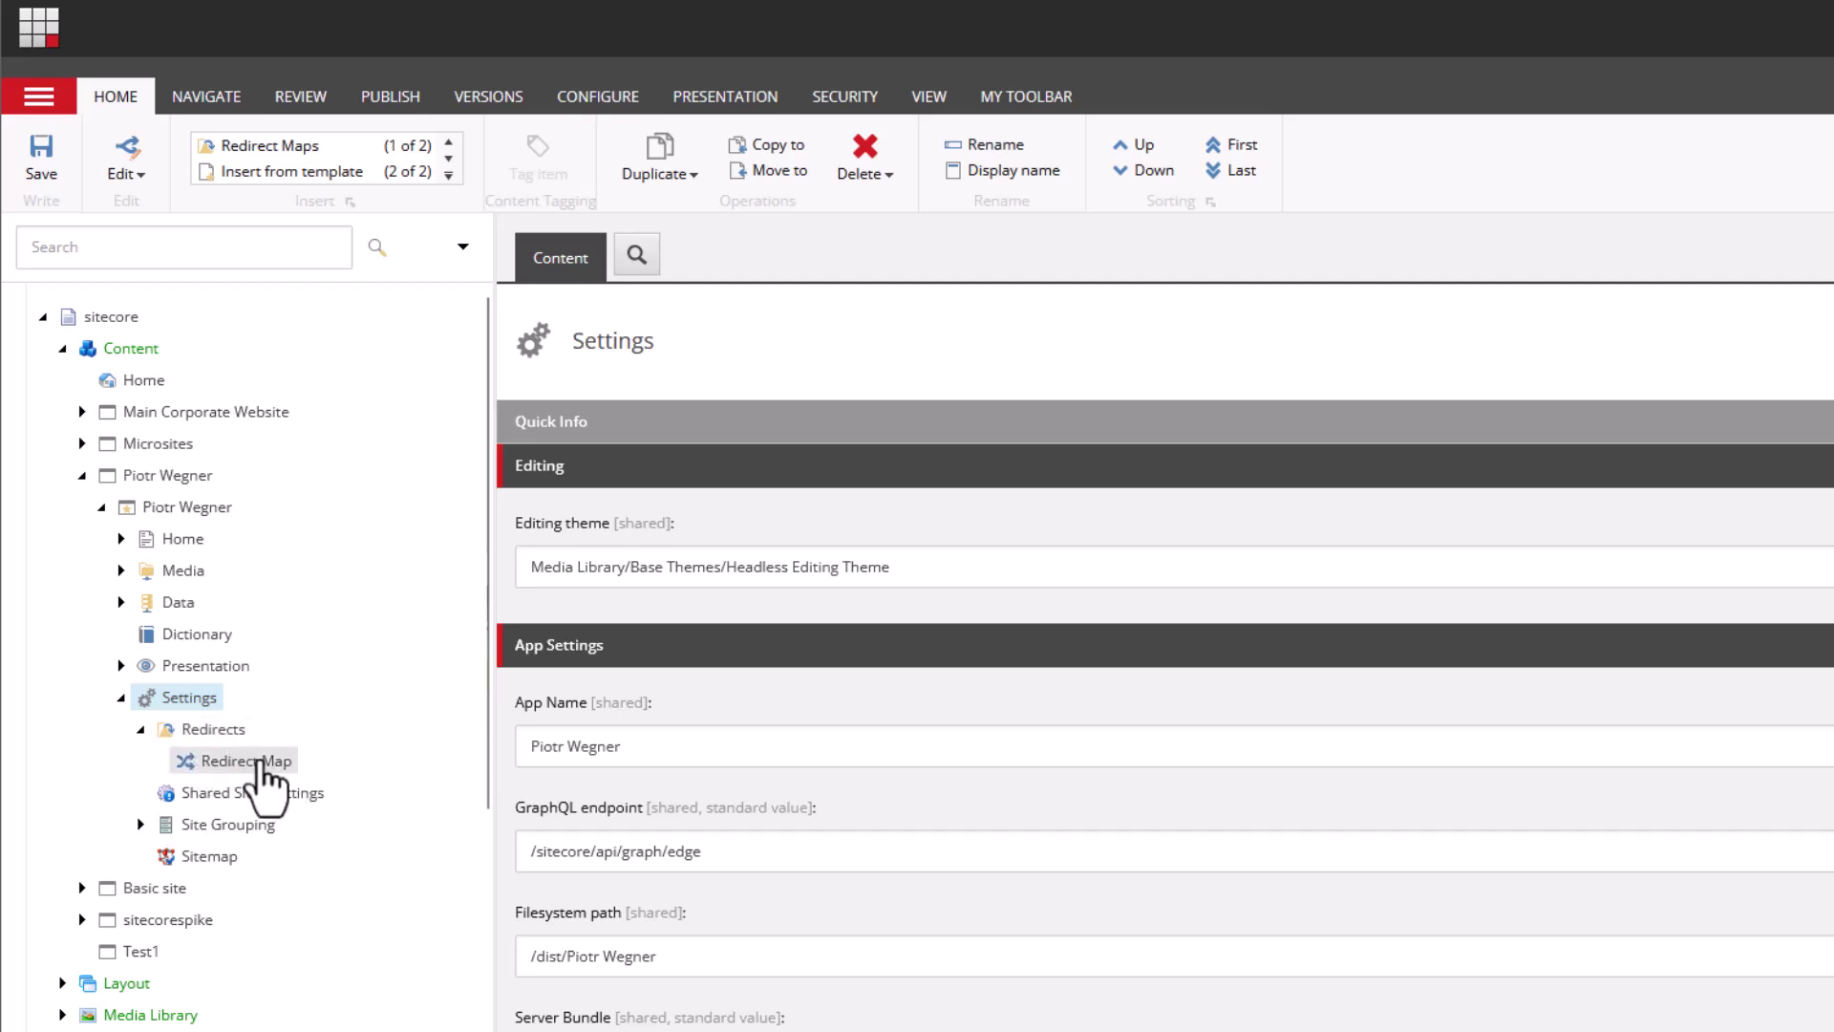
# - Select the Redirect Map item under Redirects and expand, then collapse, Quick Info to read its Template
pyautogui.click(209, 754)
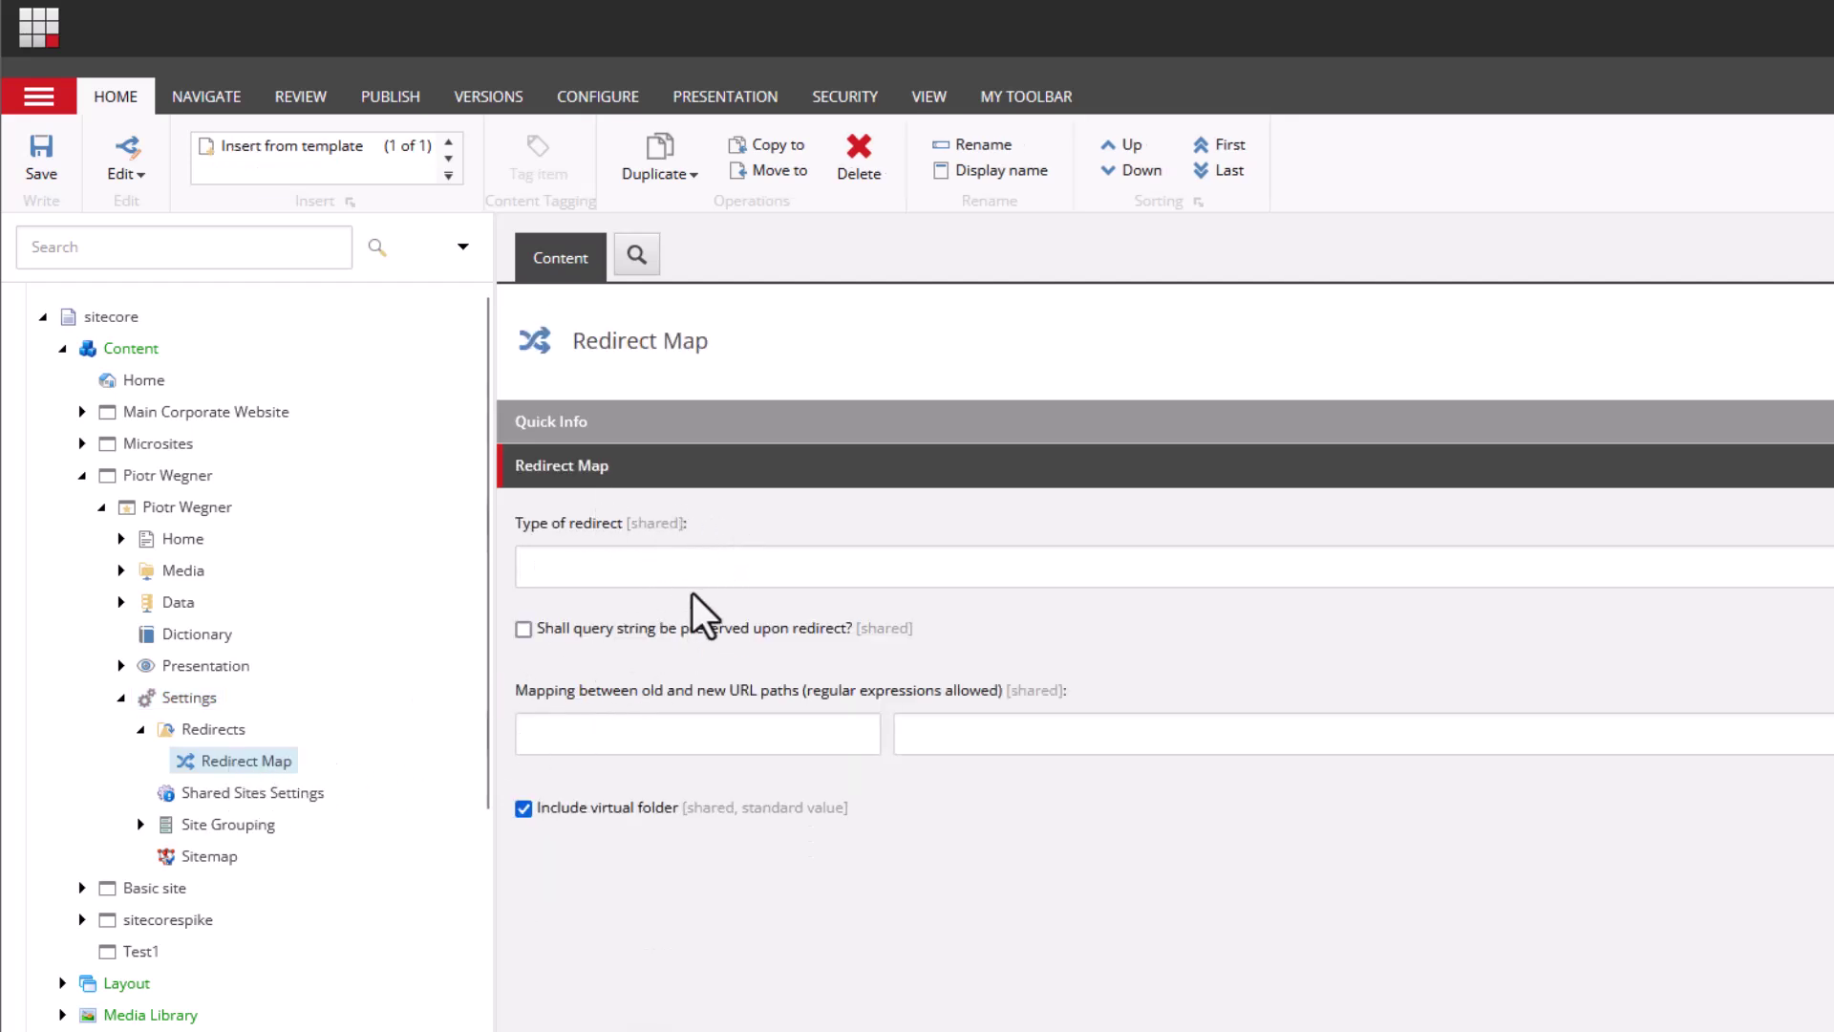
pyautogui.click(717, 432)
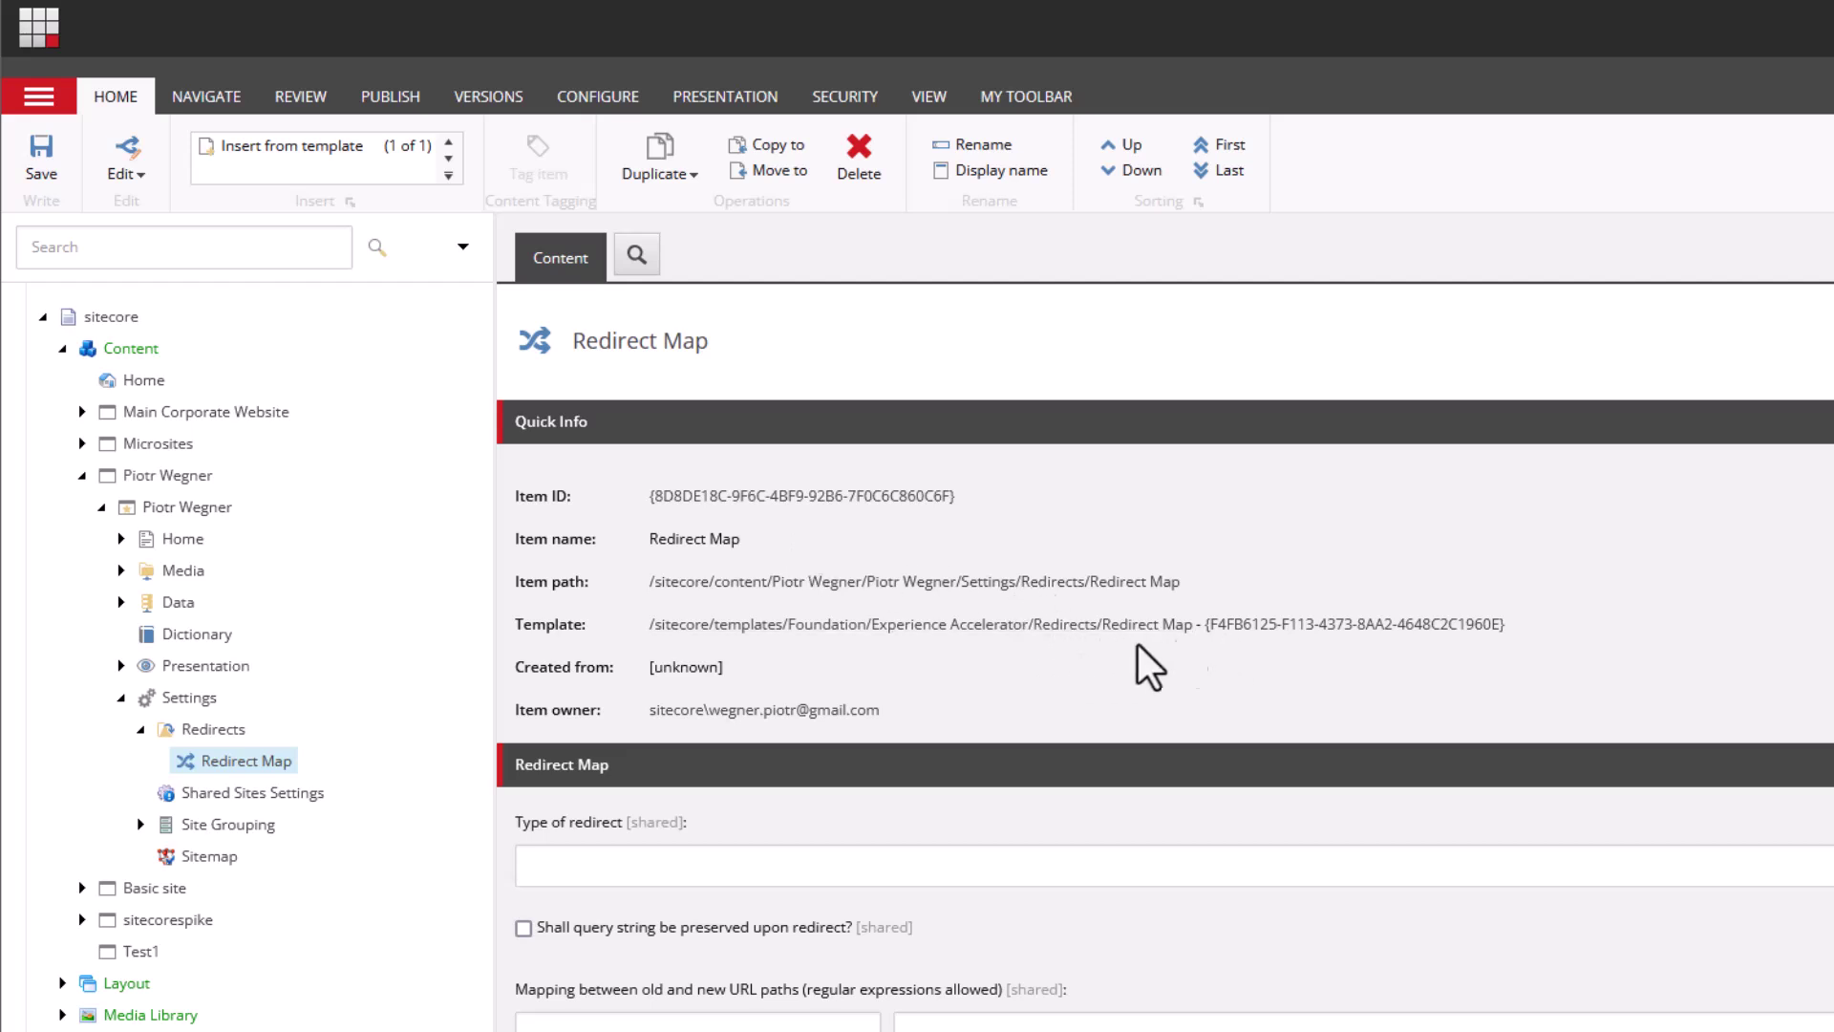
pyautogui.click(688, 421)
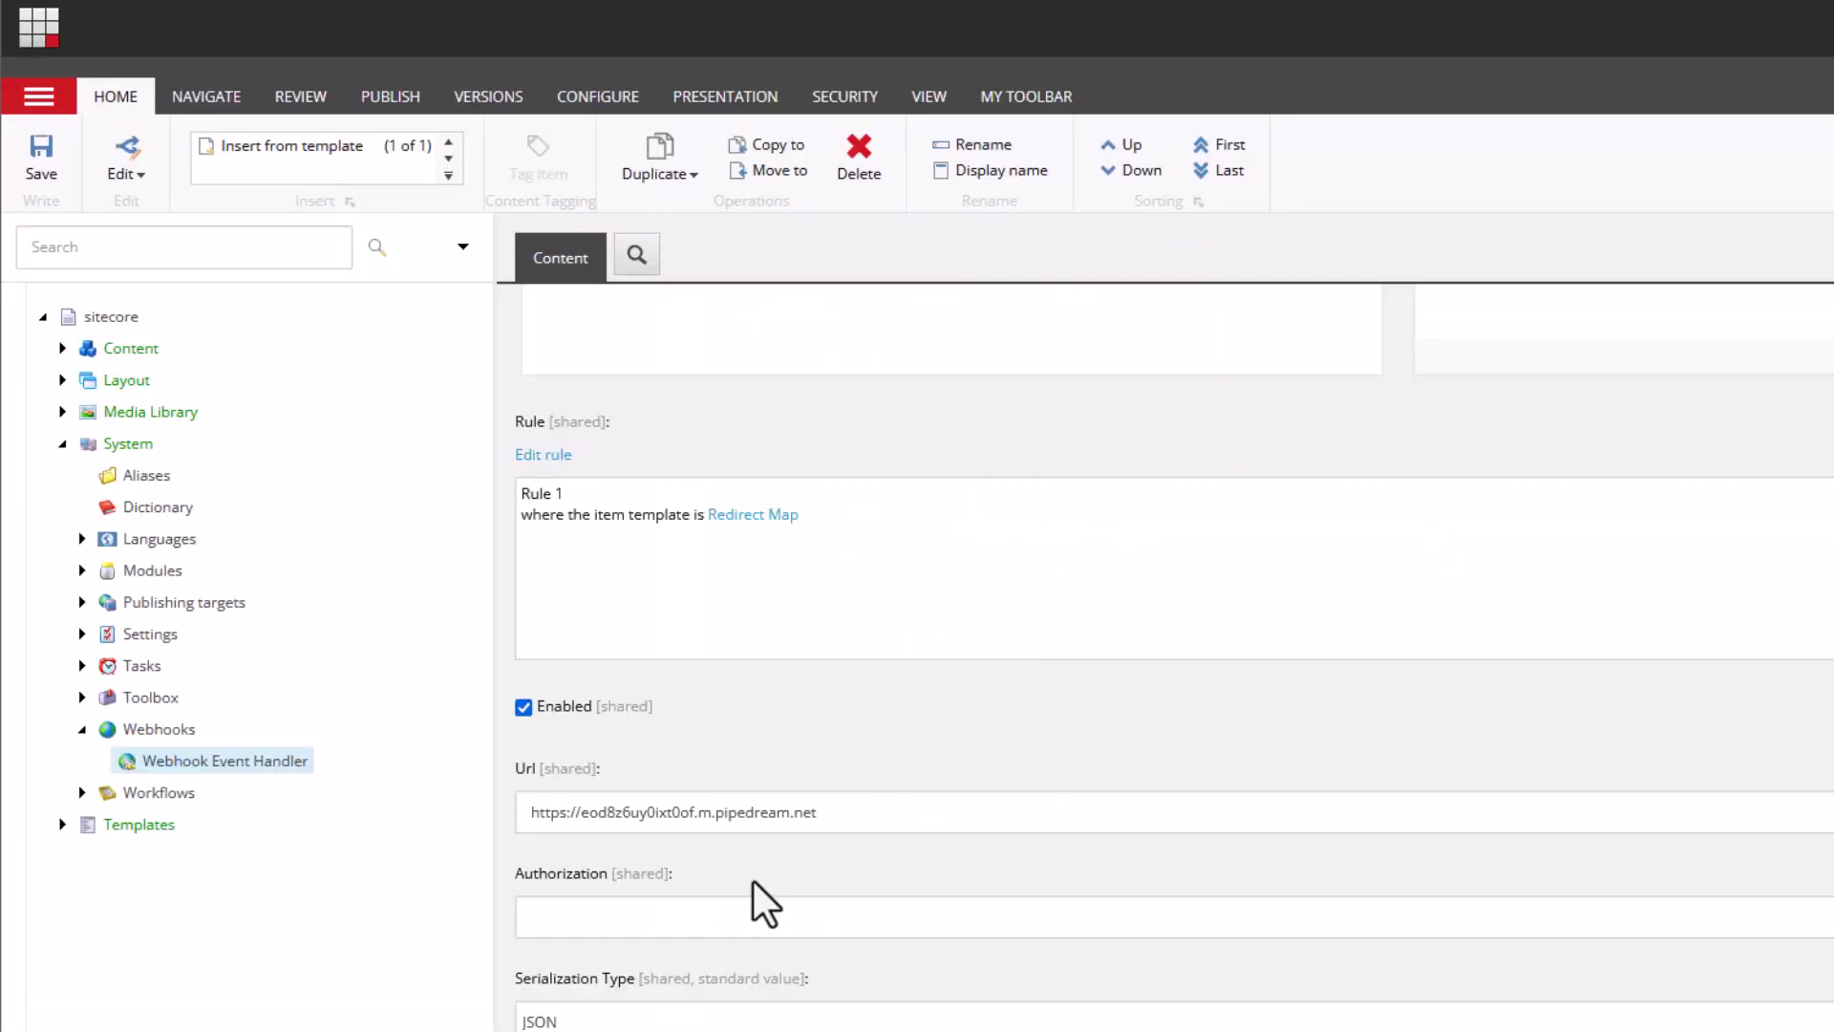
# - After finding no authorization options, expand System > Settings > Webhooks and select the Authorizations folder
pyautogui.click(750, 917)
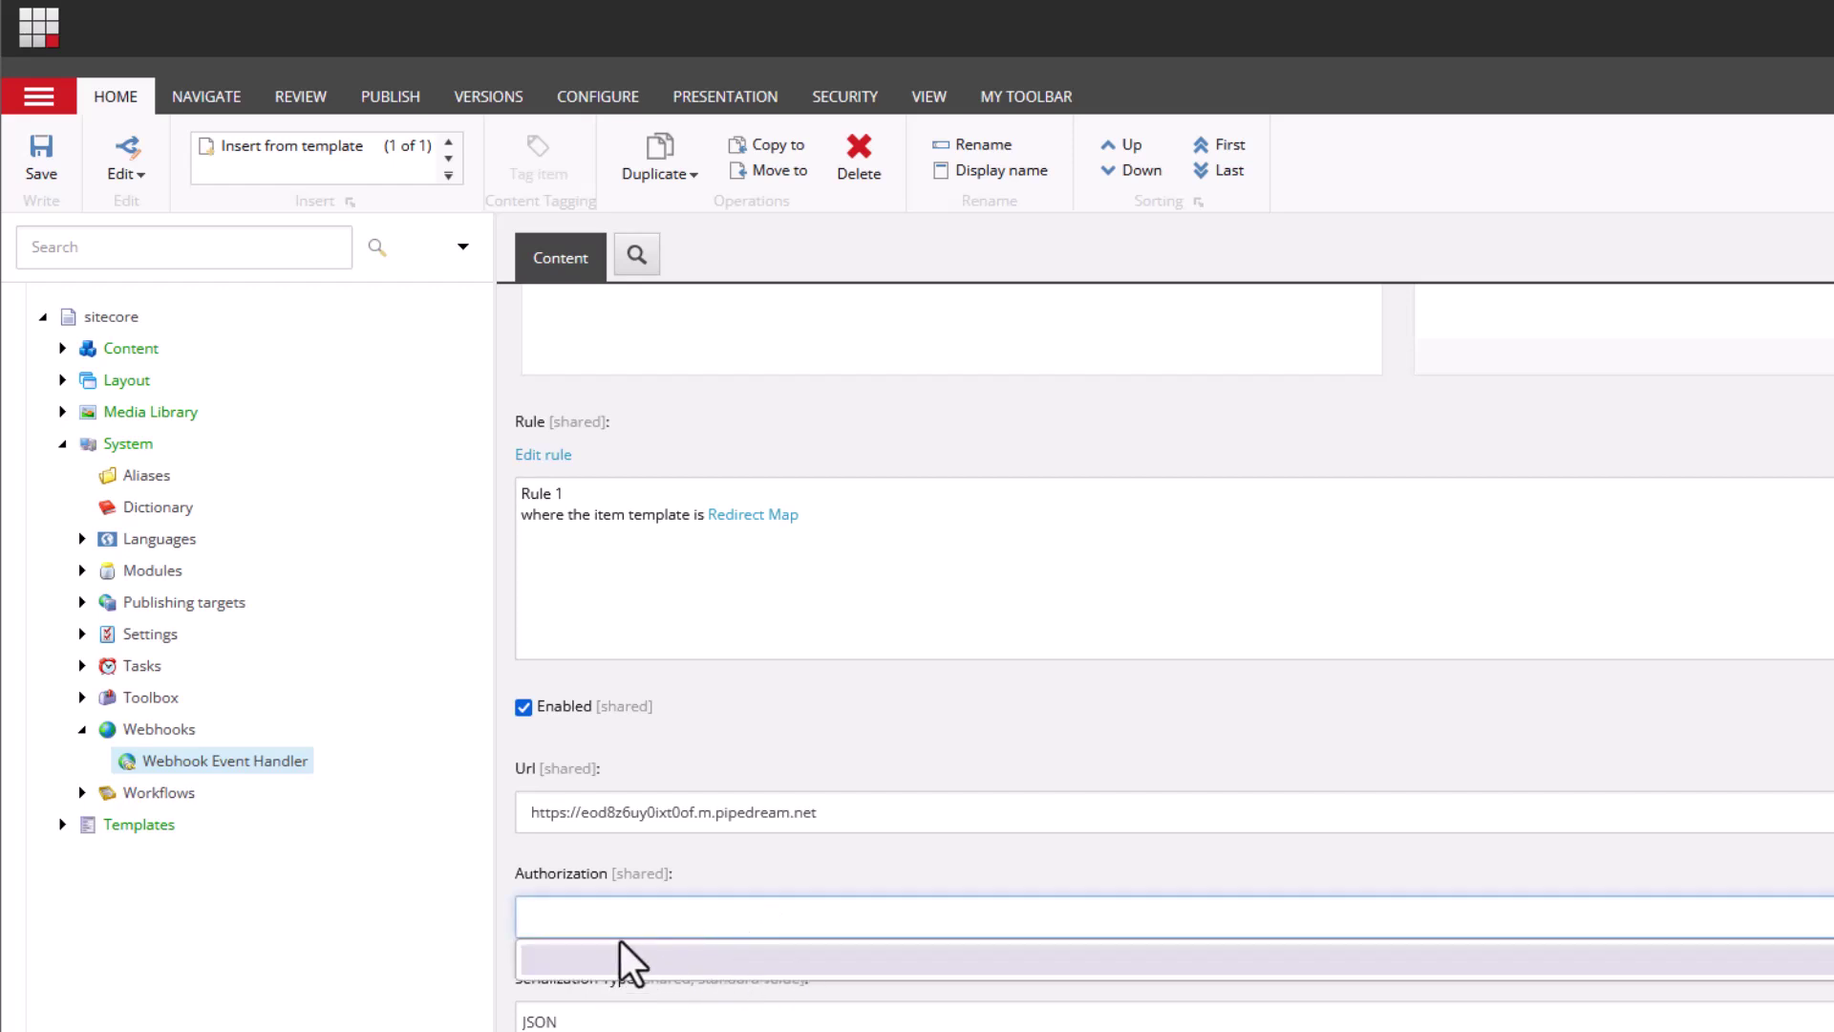
pyautogui.click(716, 874)
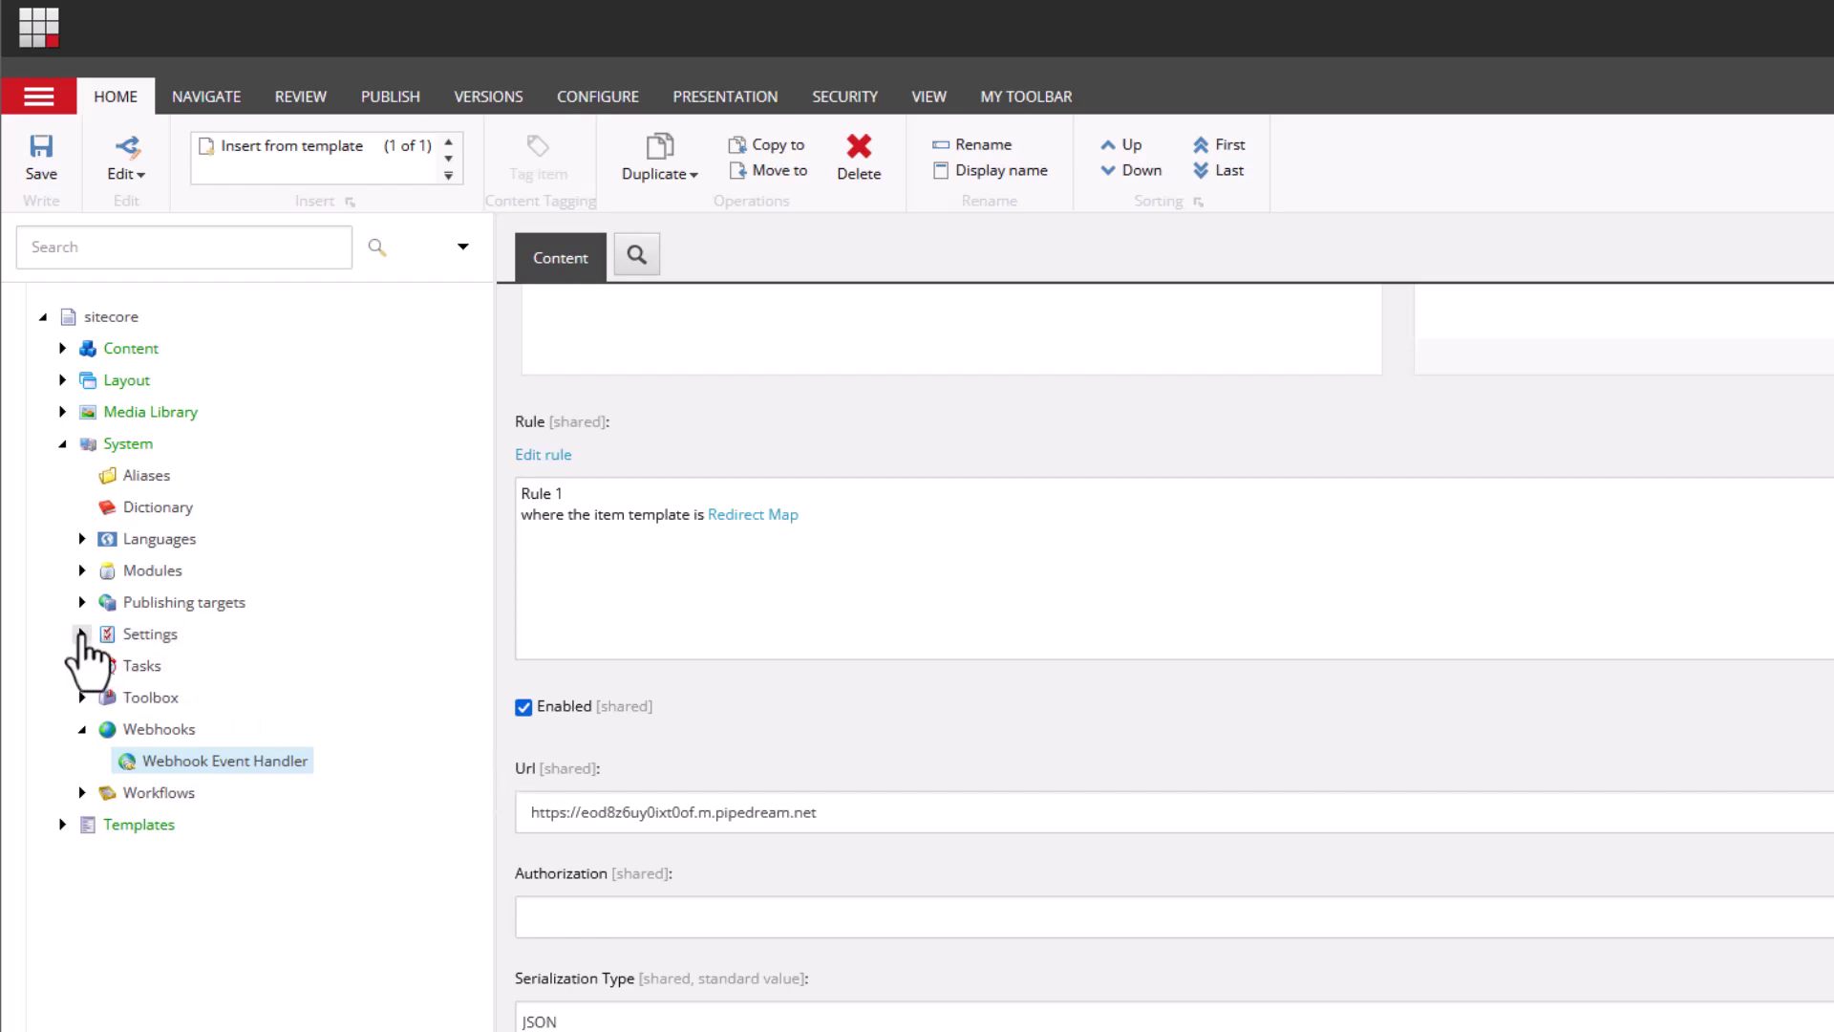
pyautogui.click(81, 634)
pyautogui.scroll(-3, 84, 745)
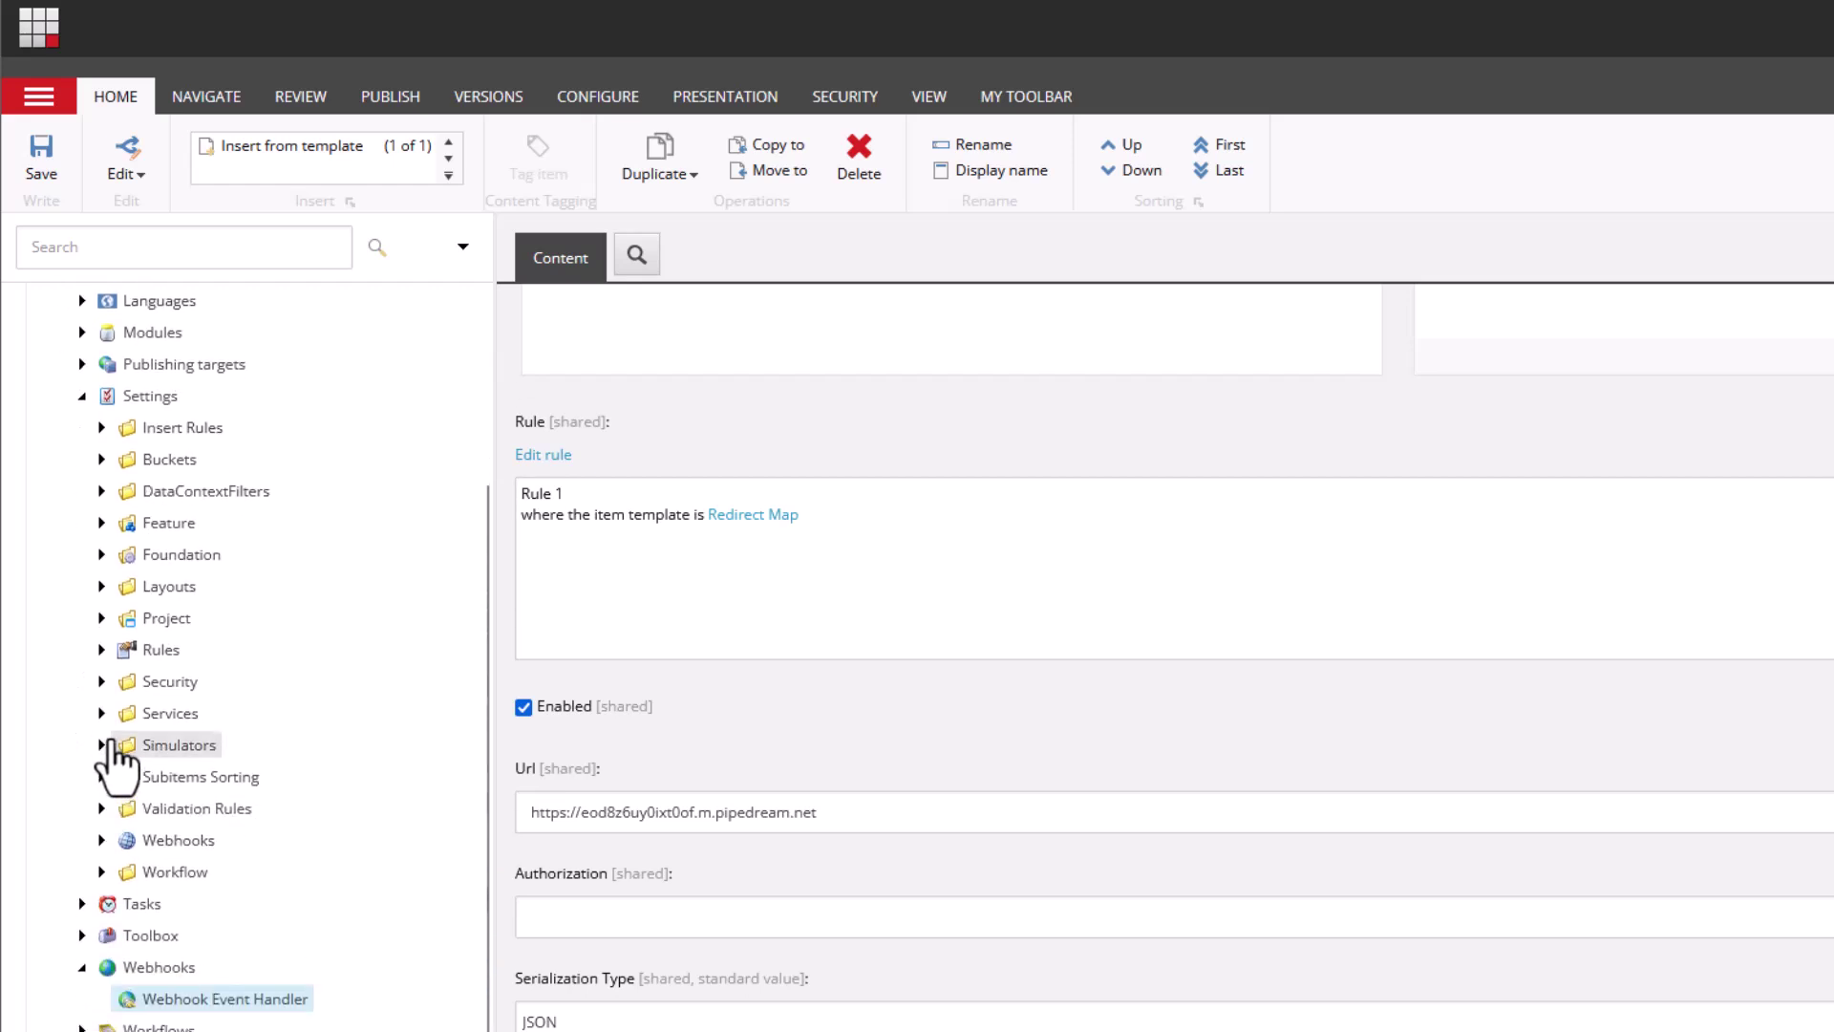
pyautogui.click(101, 840)
pyautogui.scroll(-3, 123, 874)
pyautogui.click(215, 782)
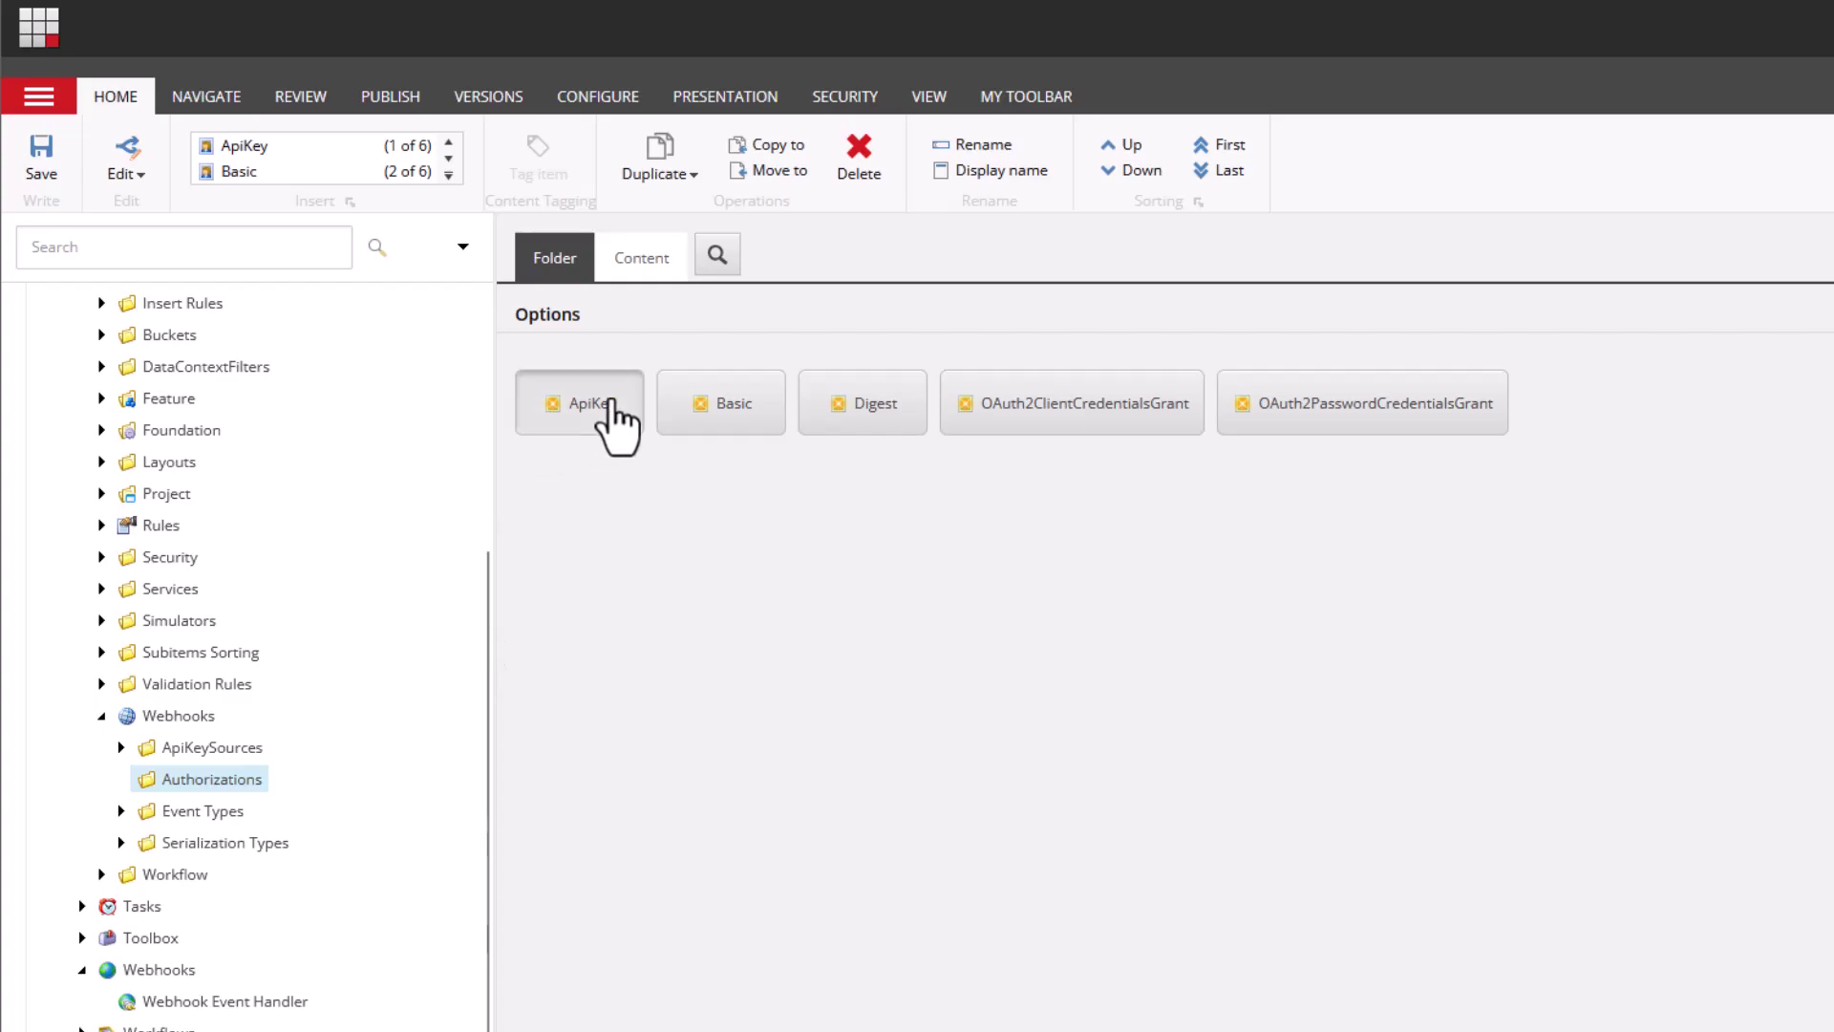
# - Insert a new authorization item named ApiKey with Add to kept as Header
pyautogui.click(611, 402)
pyautogui.click(1259, 659)
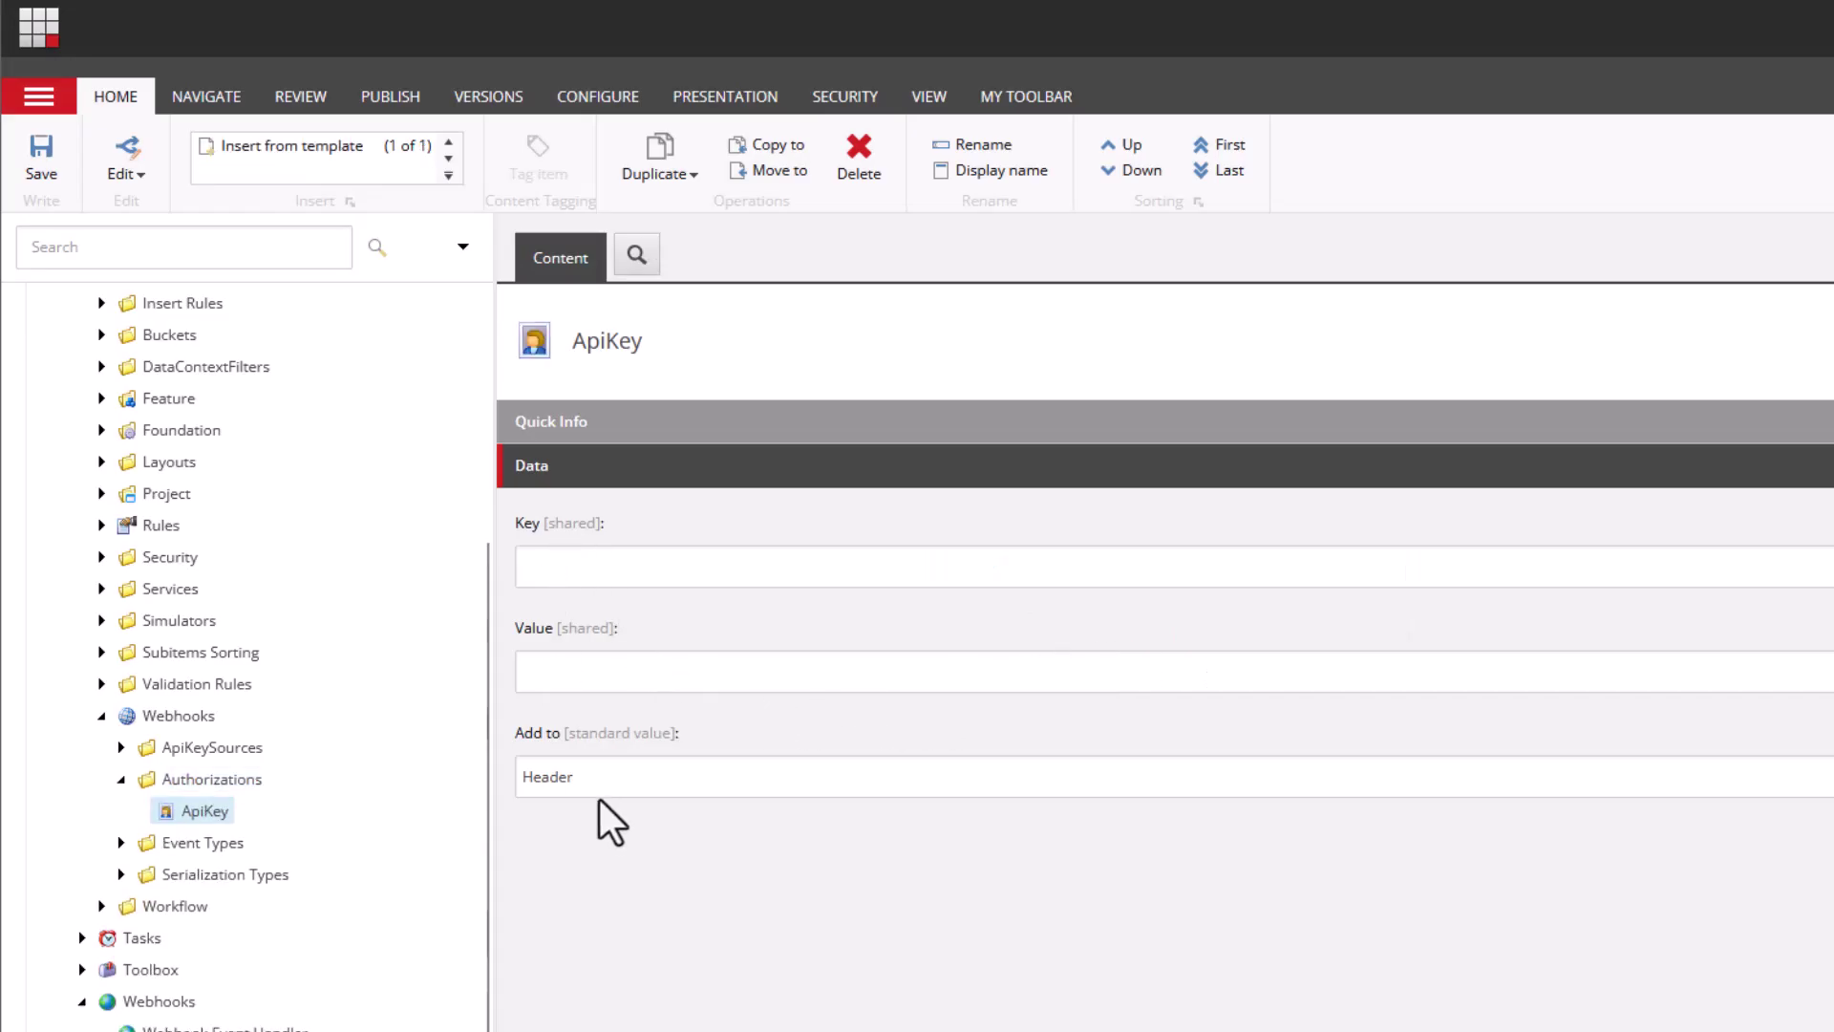
pyautogui.click(592, 793)
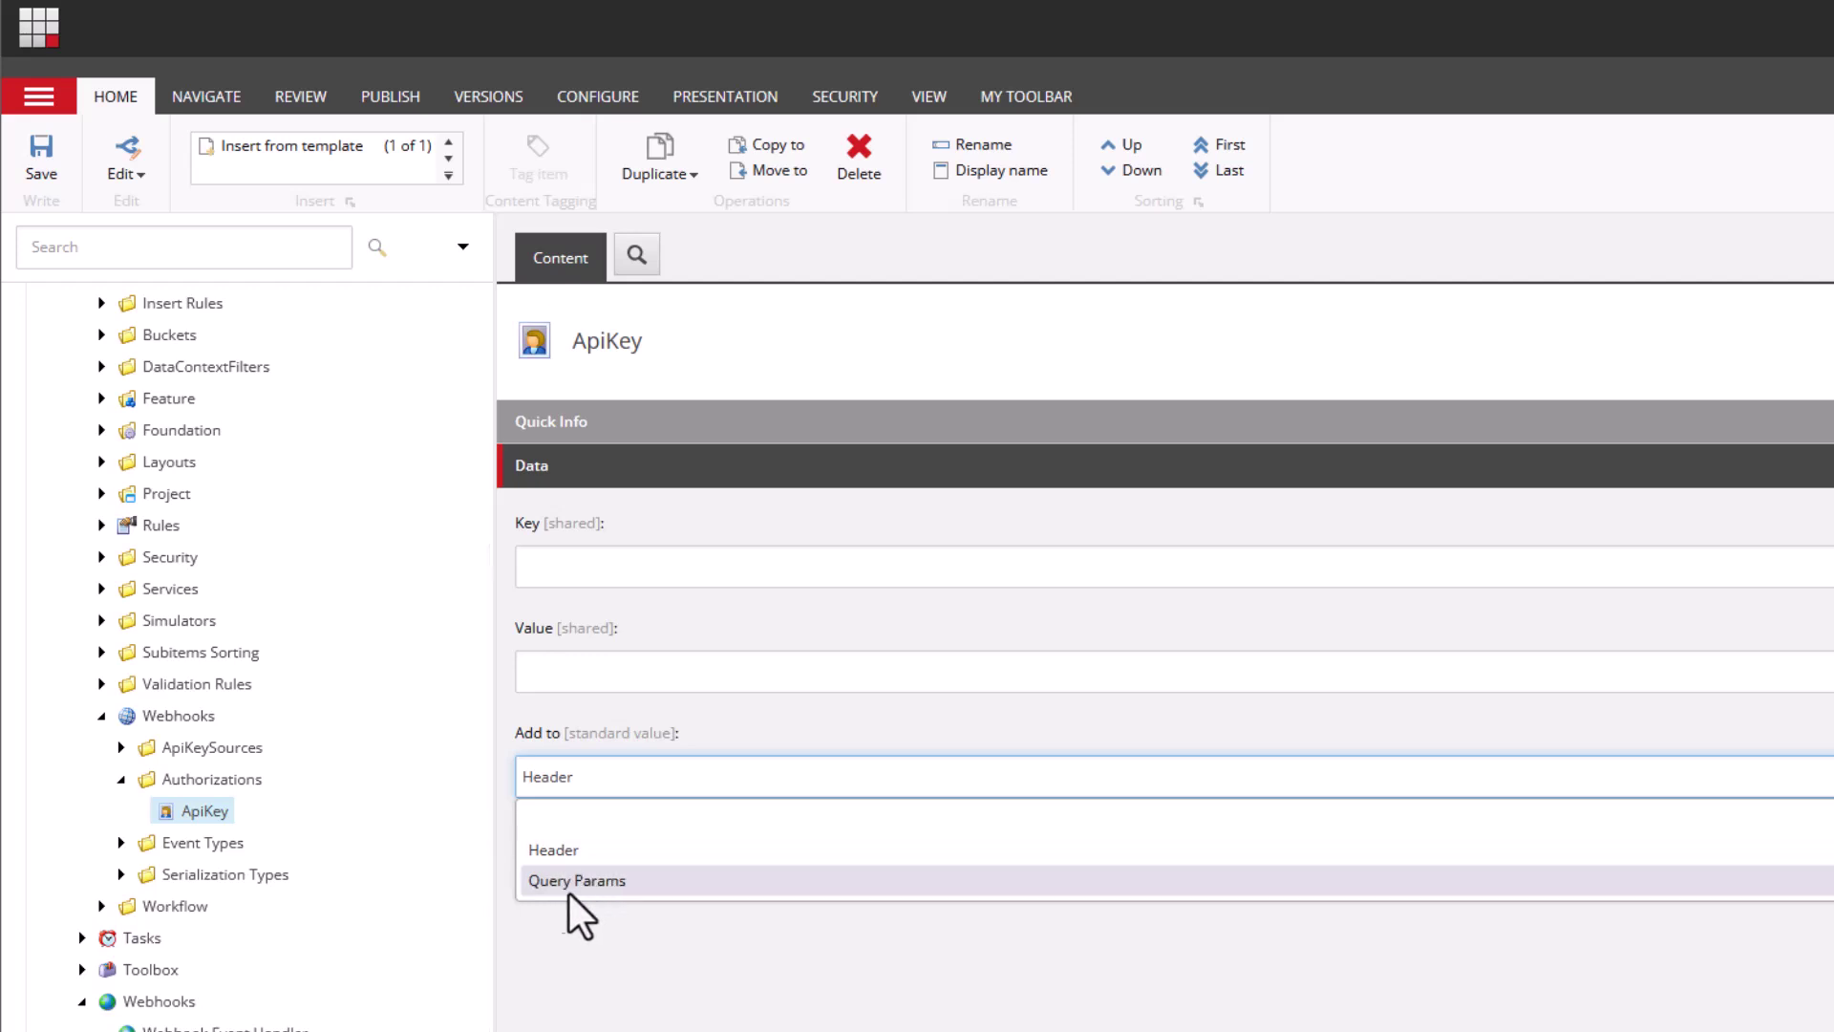
pyautogui.click(635, 984)
# - Enter Key 'test' and a placeholder value, save the authorization, and collapse the Webhooks folder
pyautogui.click(565, 567)
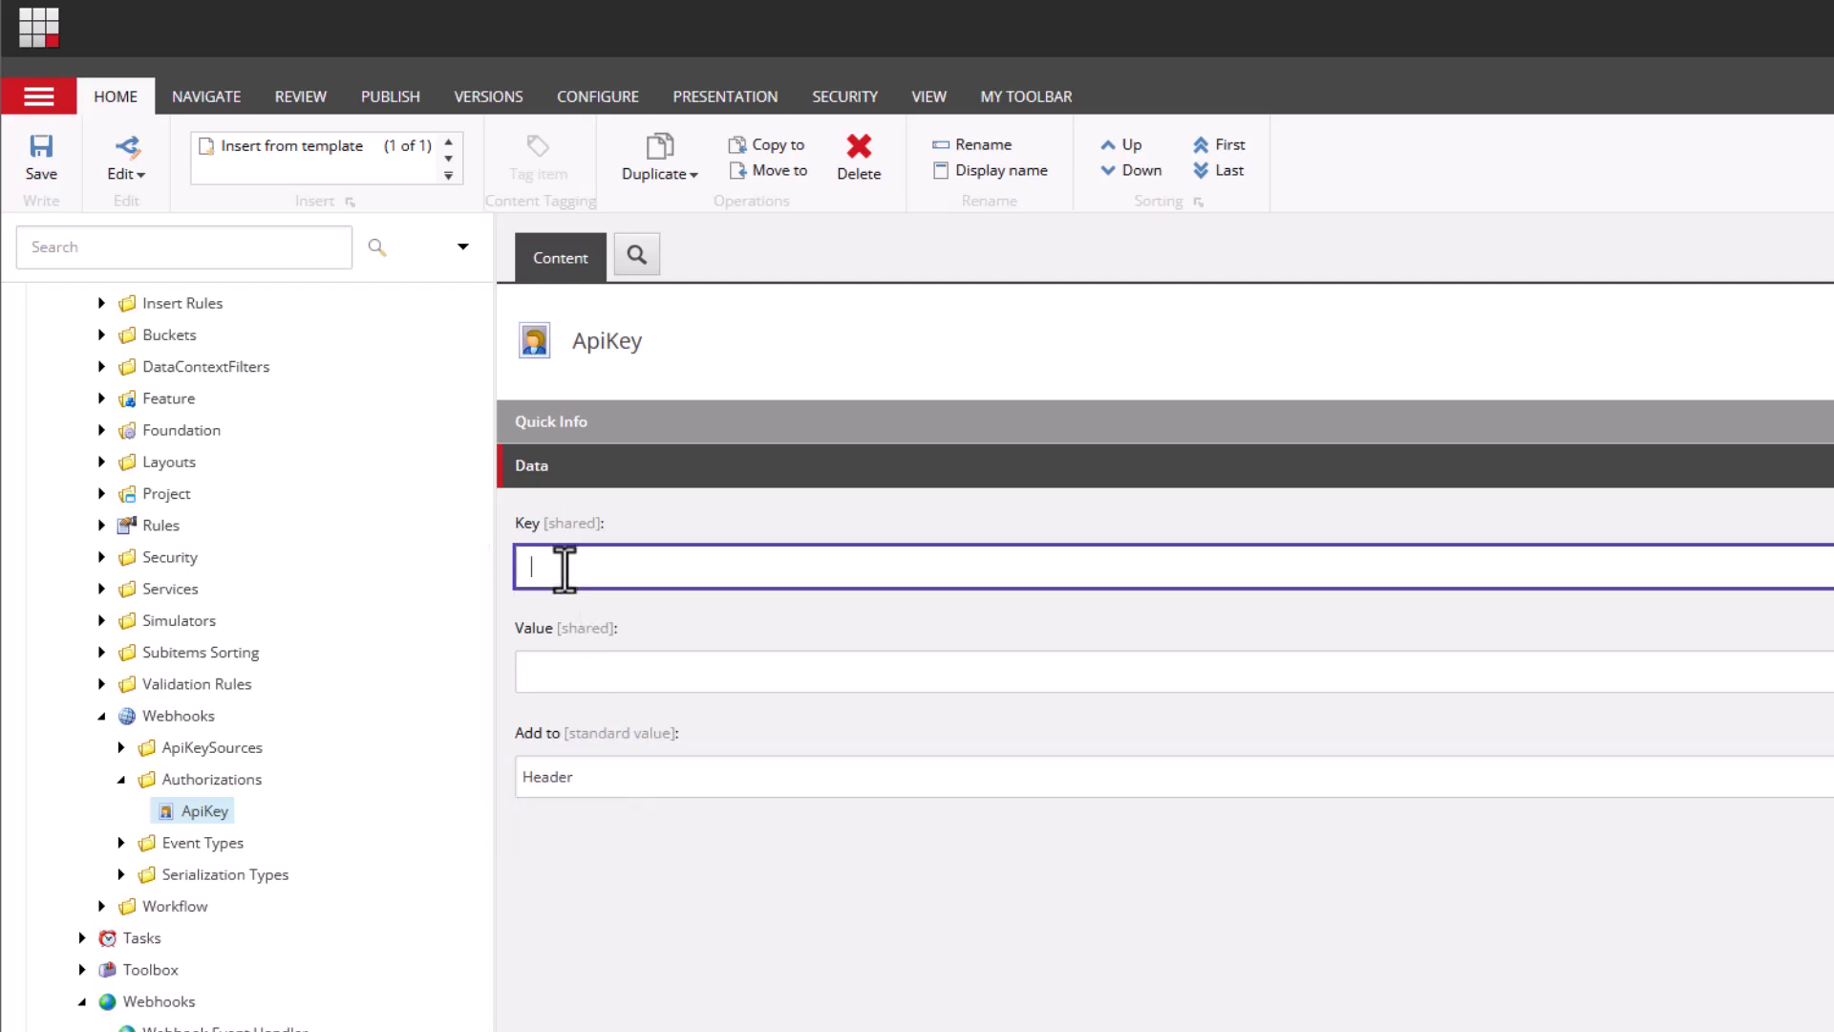
pyautogui.write('tedt')
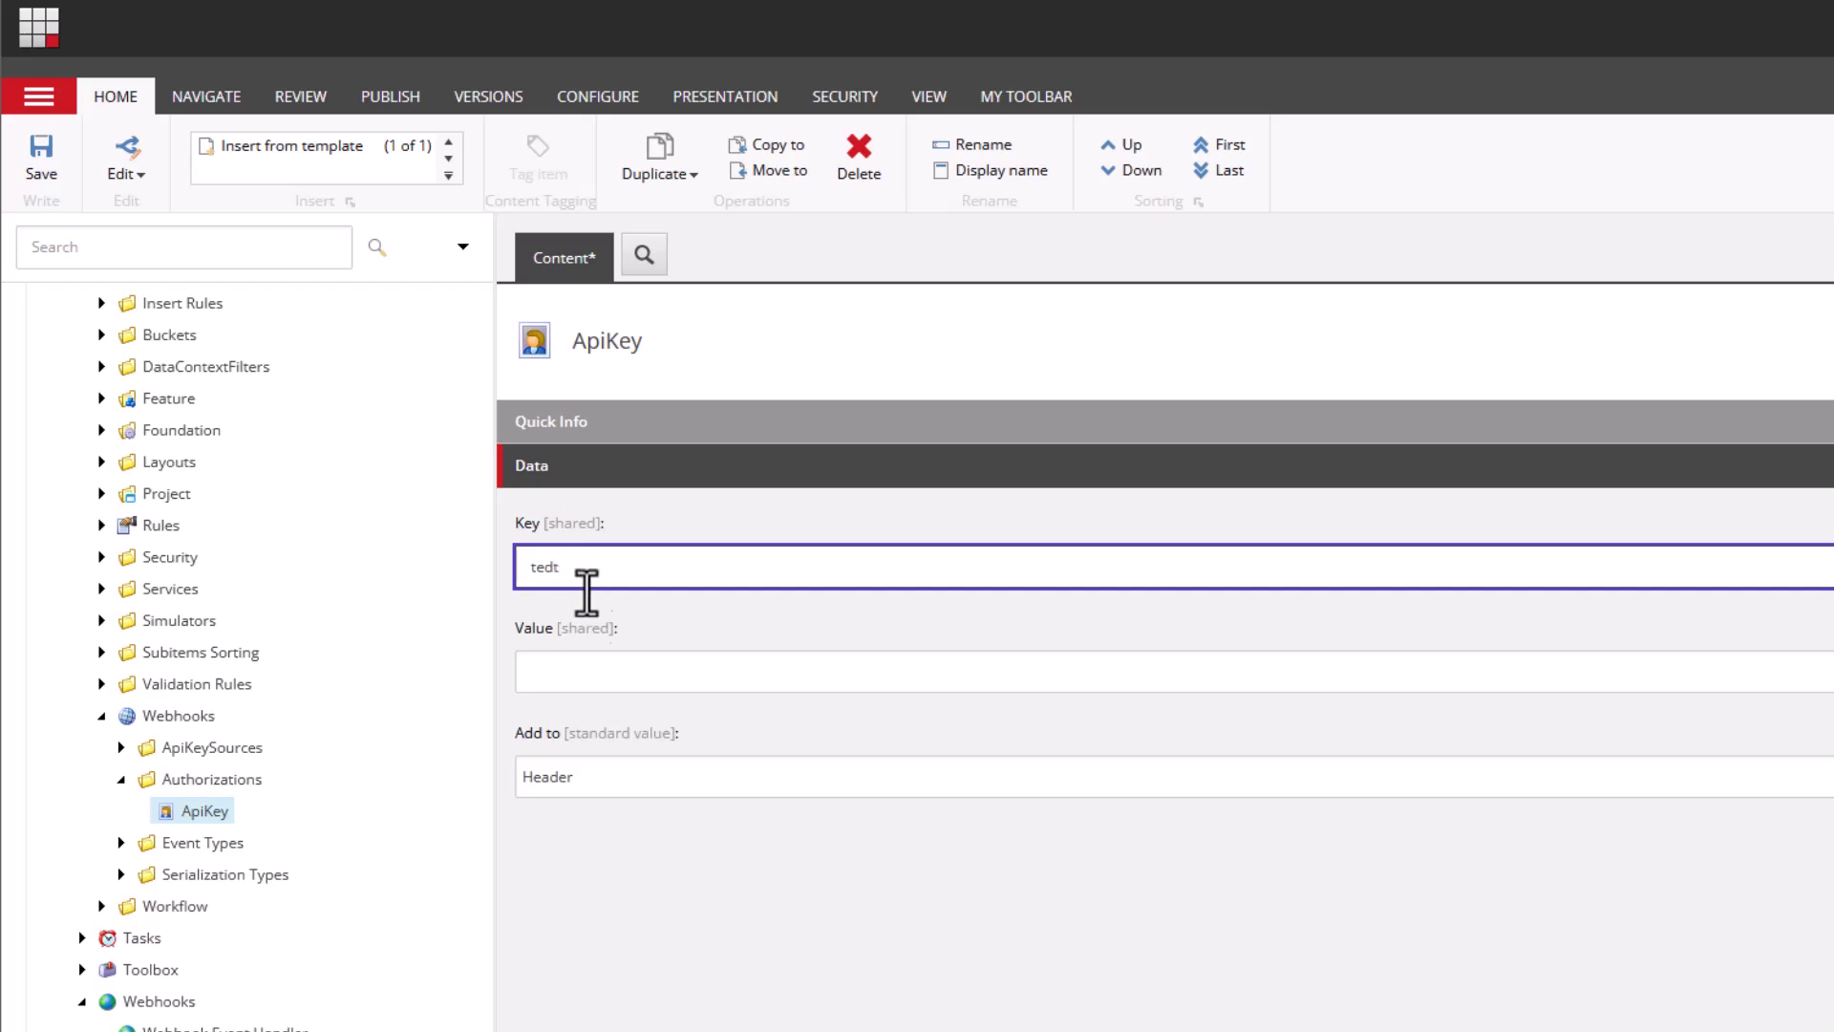
pyautogui.moveTo(598, 573); pyautogui.dragTo(460, 577)
pyautogui.write('test')
pyautogui.click(590, 669)
pyautogui.write('sss')
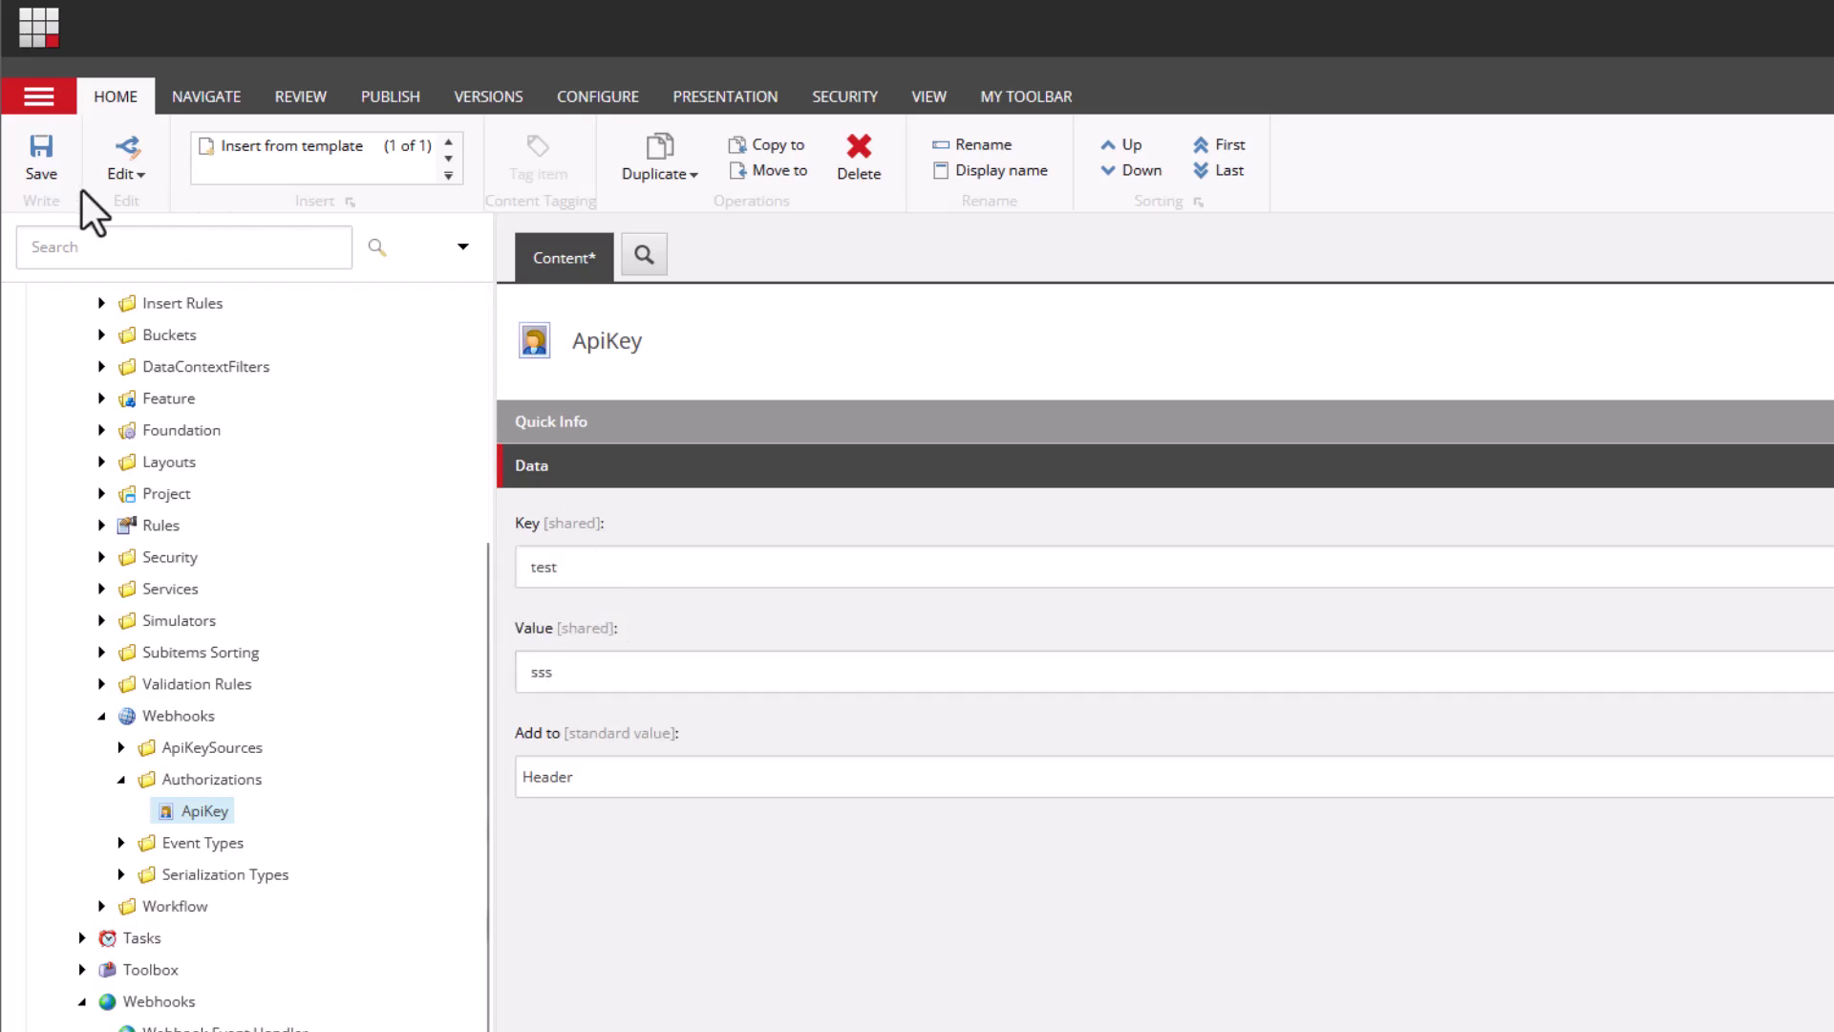
pyautogui.click(41, 158)
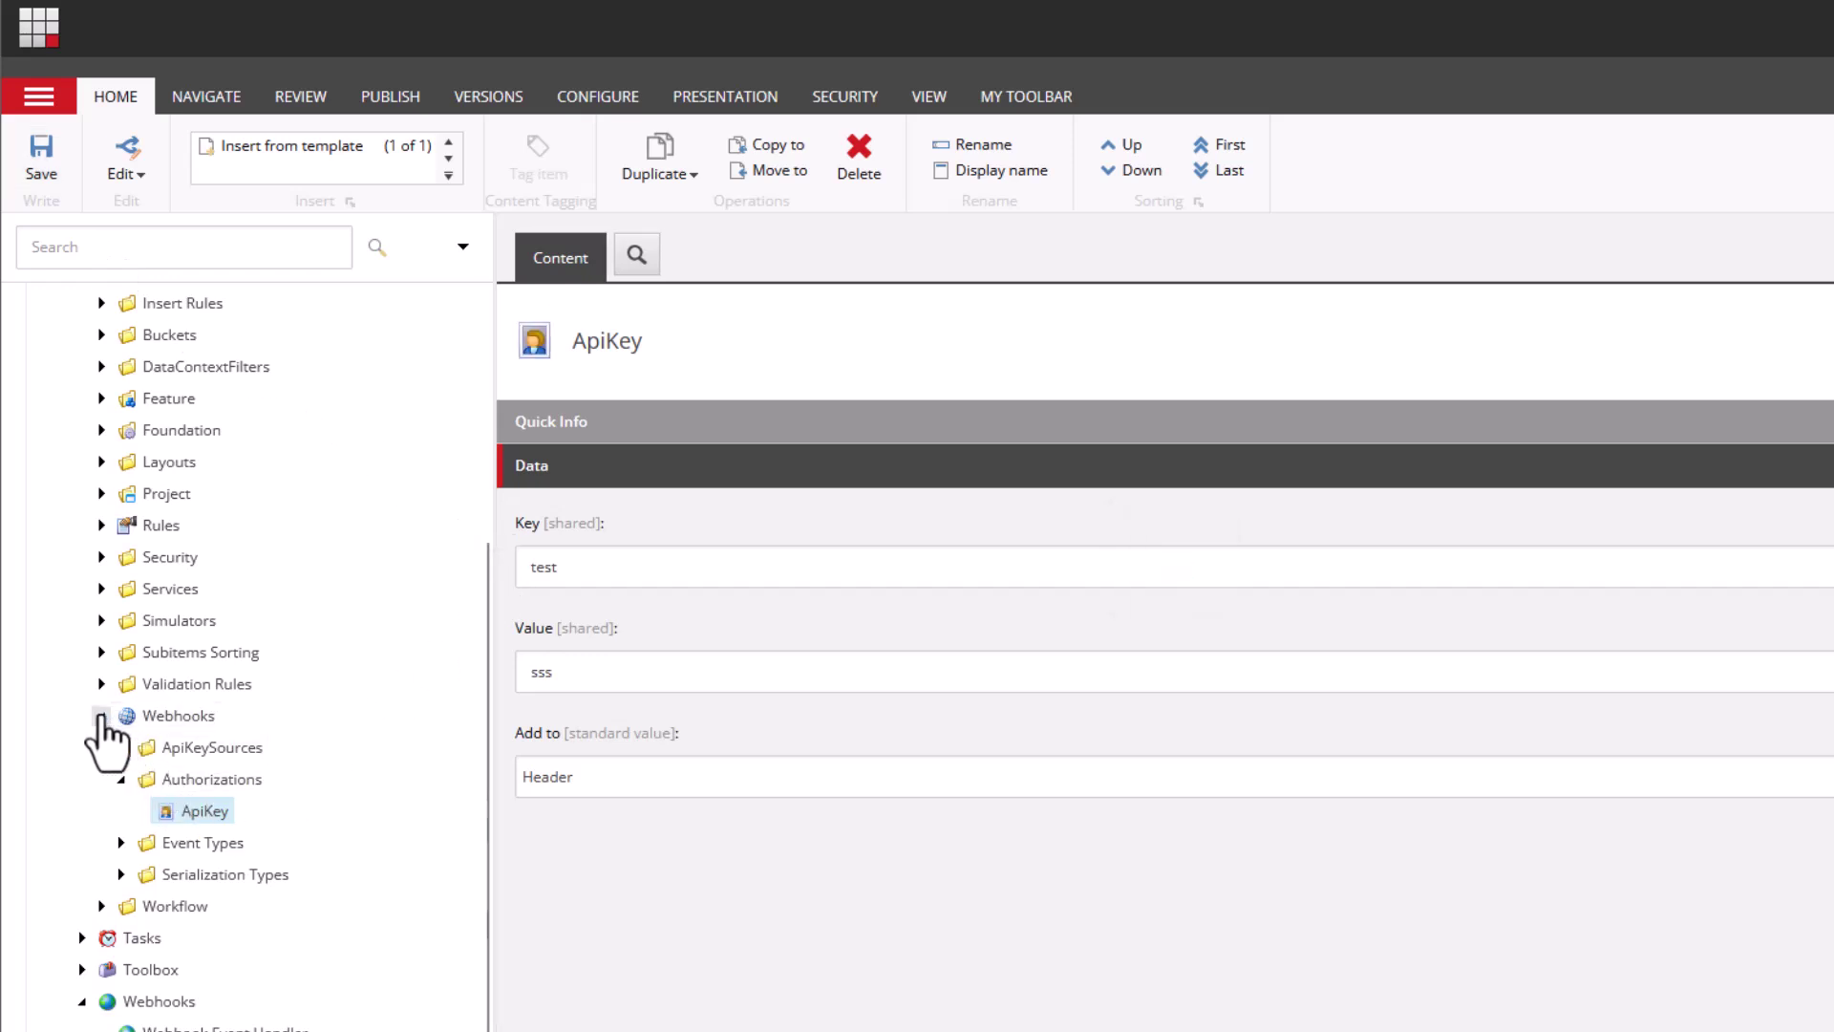
pyautogui.click(102, 715)
# - Reselect the Webhook Event Handler and set its Authorization field to ApiKey
pyautogui.click(236, 1000)
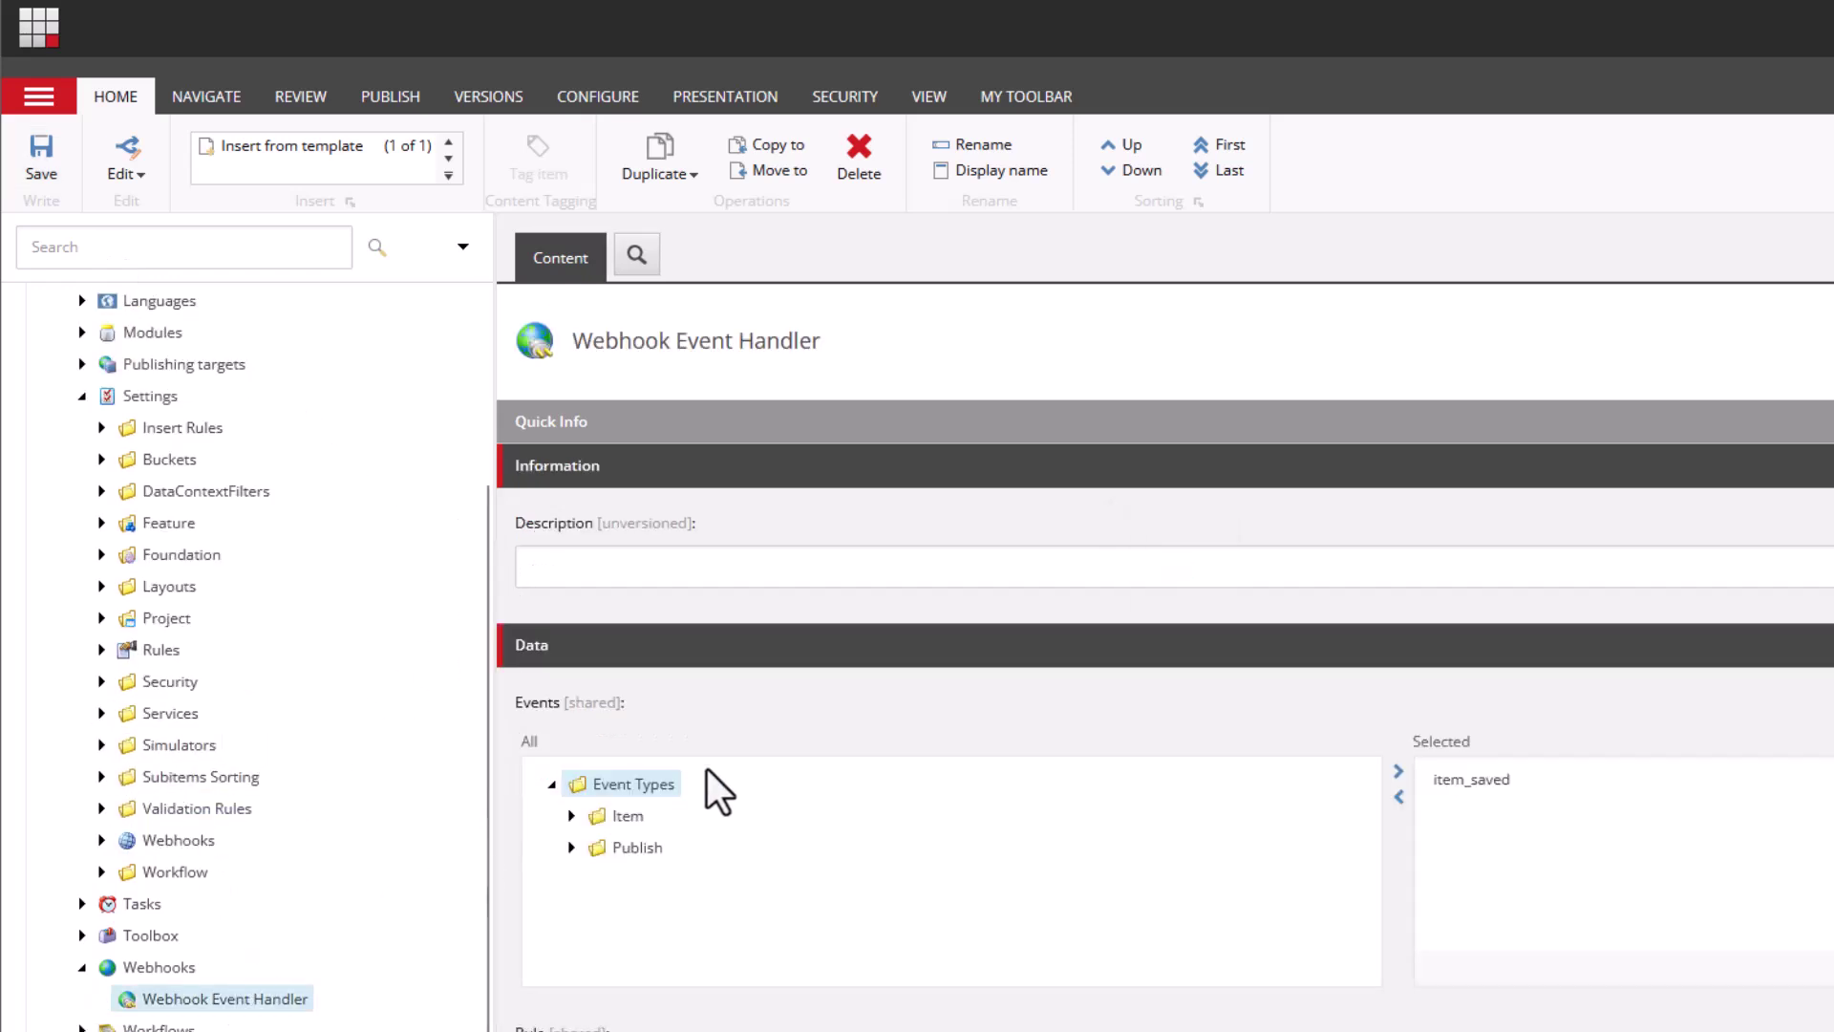
pyautogui.scroll(-5, 755, 784)
pyautogui.click(731, 917)
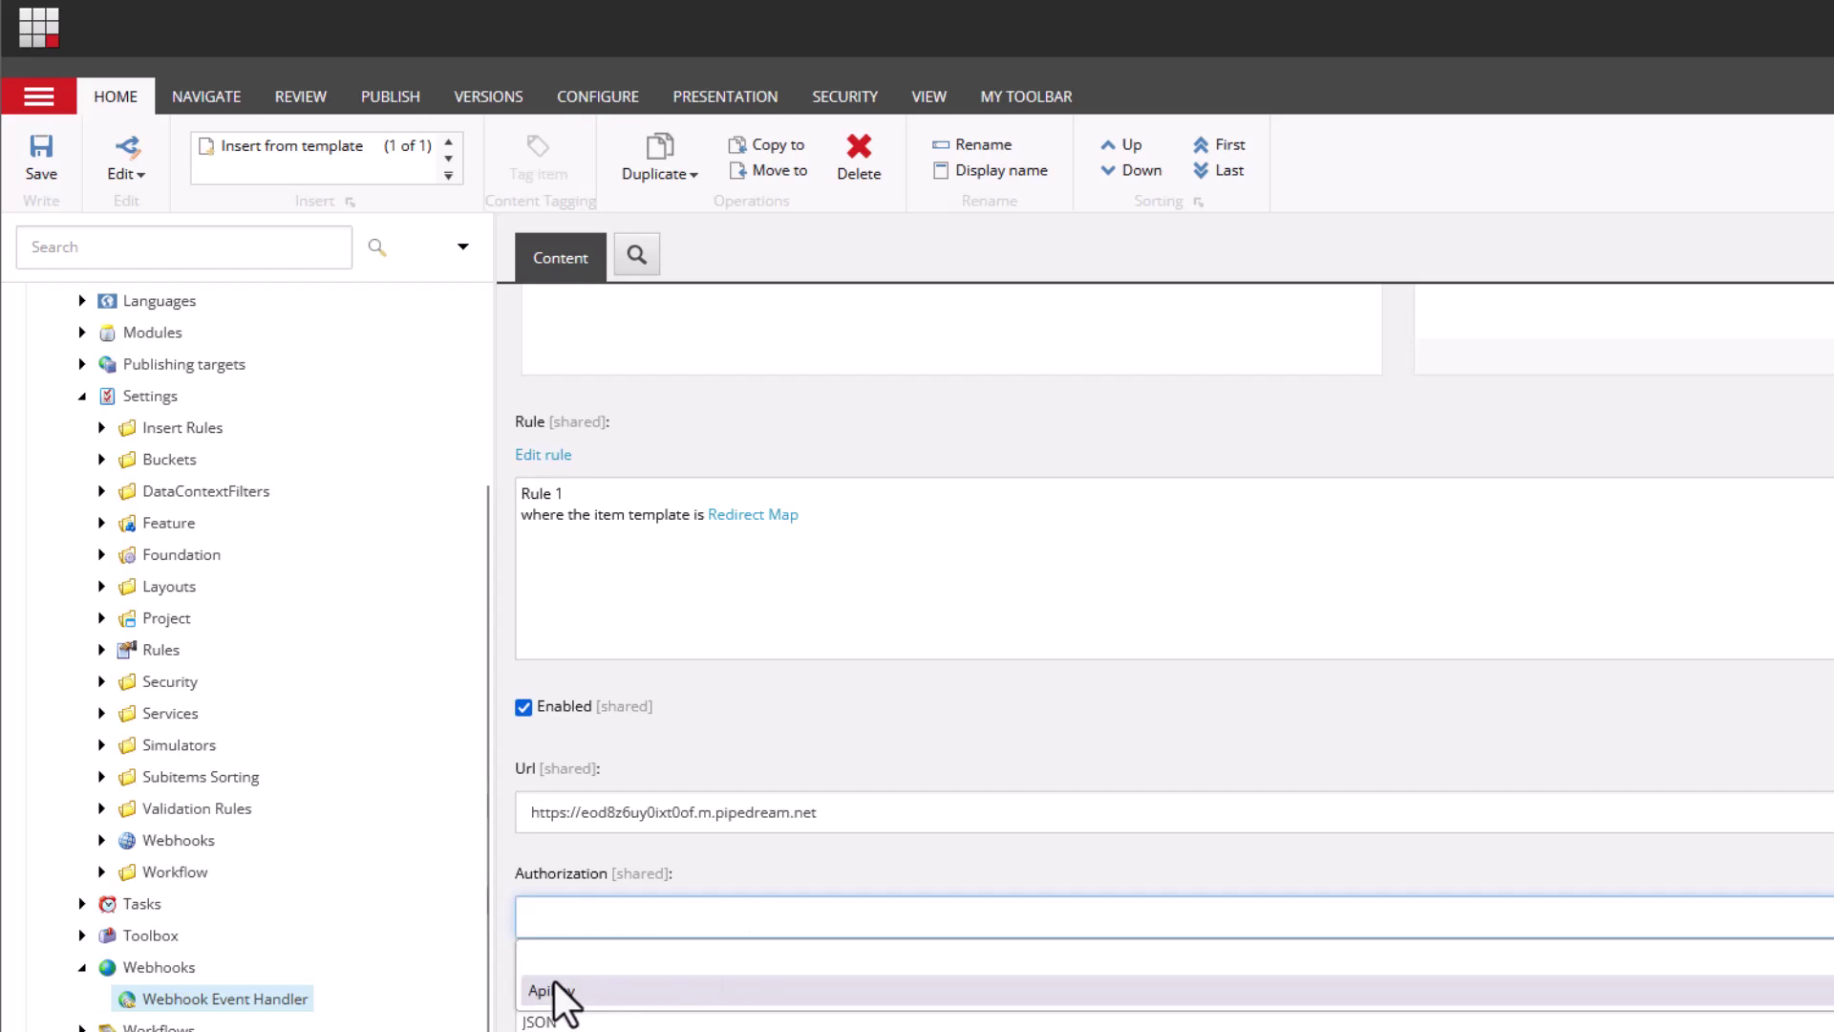
pyautogui.click(584, 982)
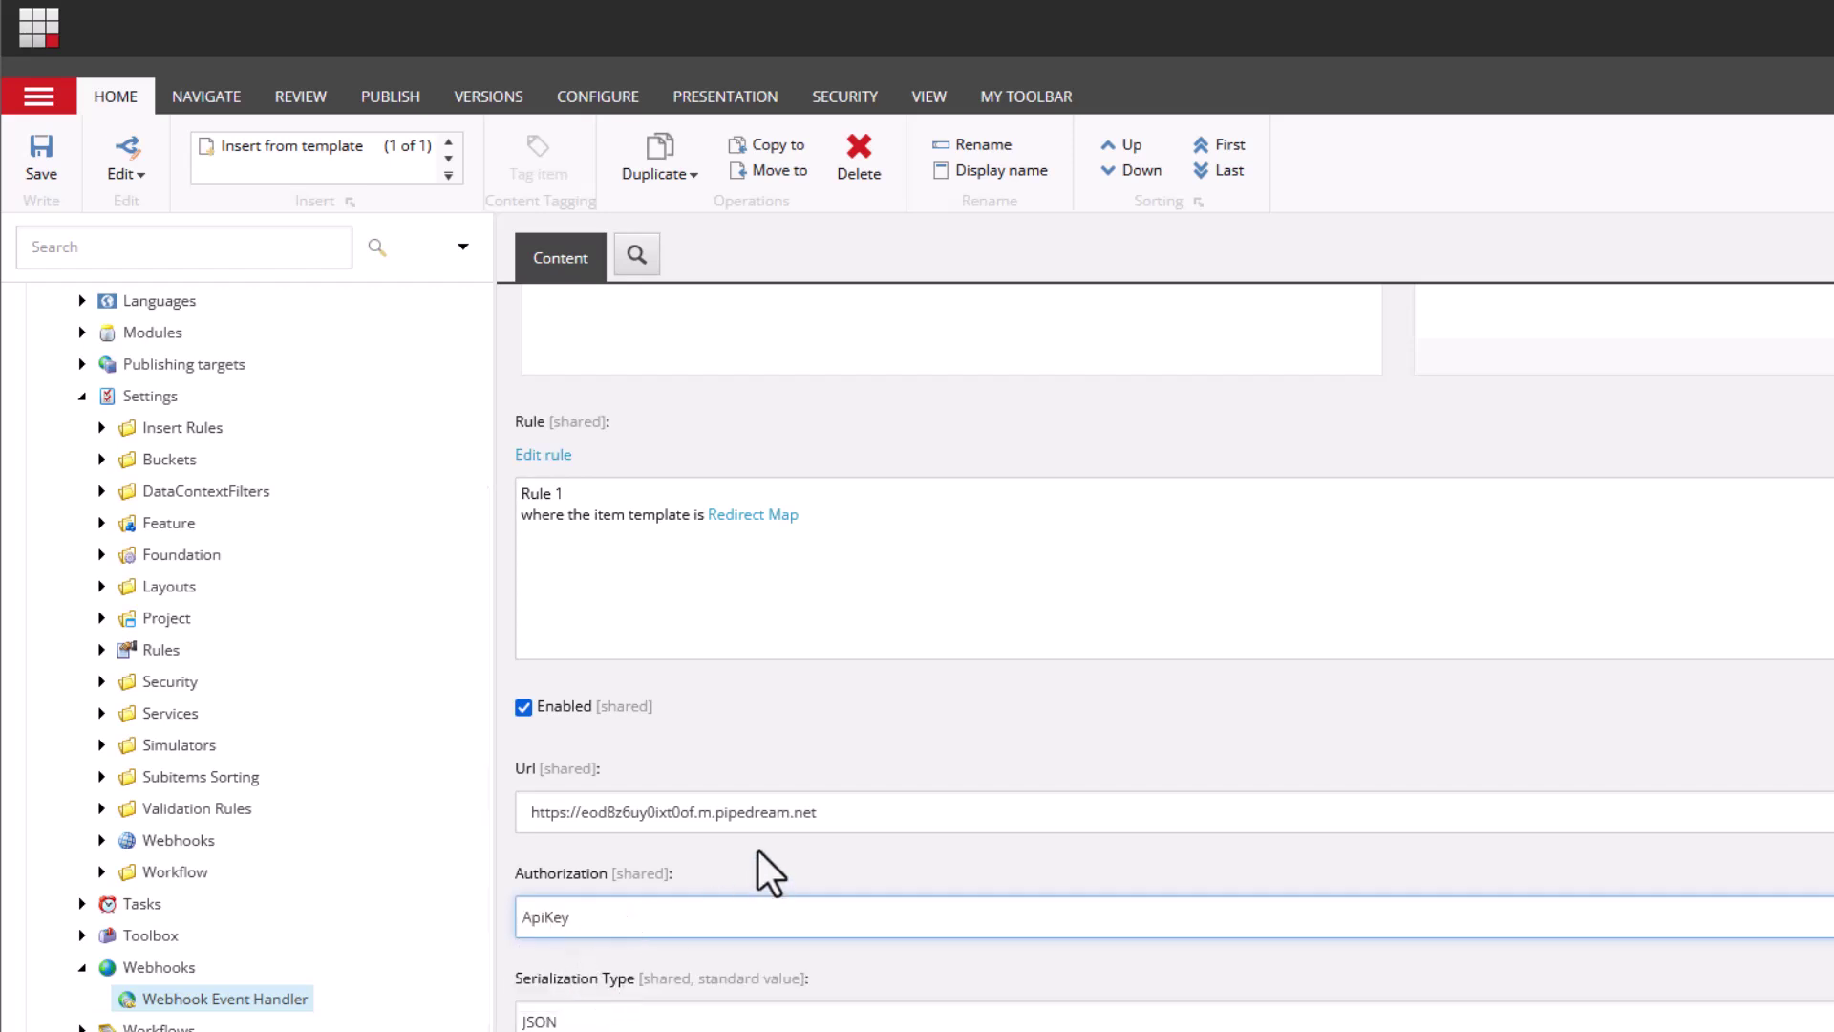